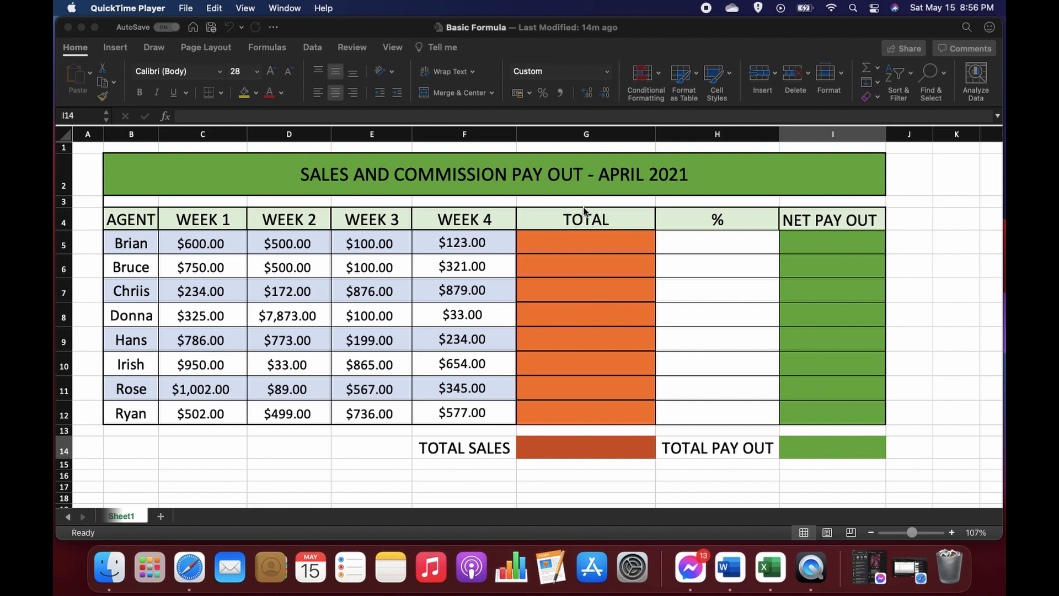
# Enter 500 in cell K2 as the sales threshold
pyautogui.click(194, 246)
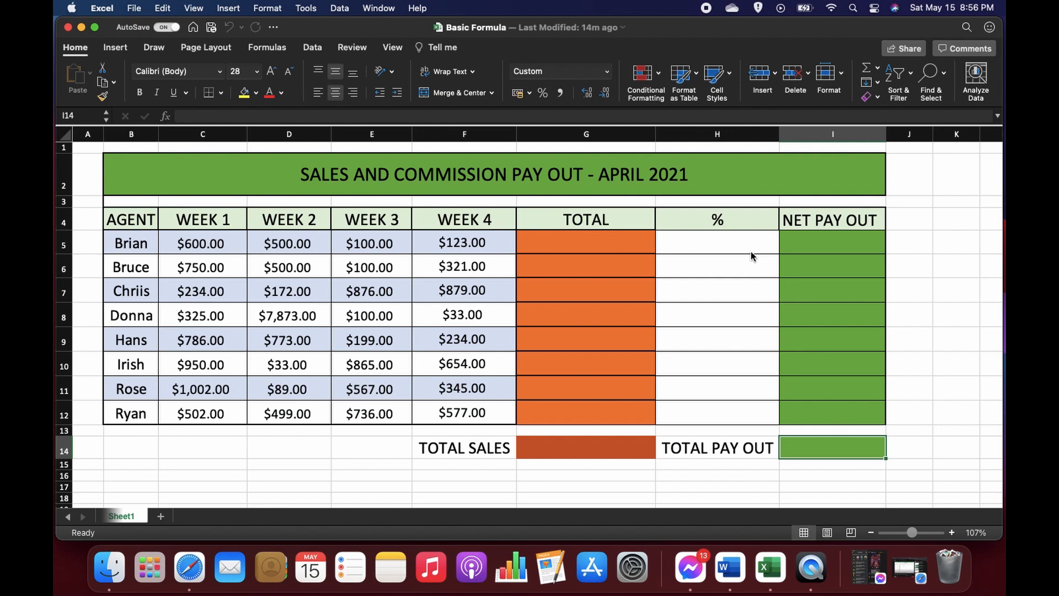
pyautogui.click(946, 183)
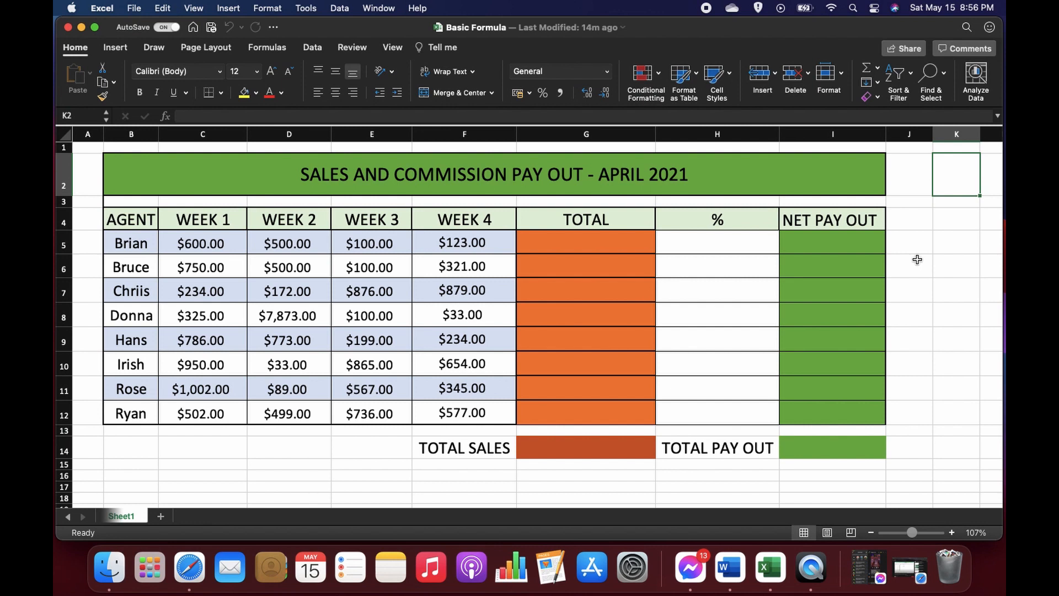
pyautogui.write('500')
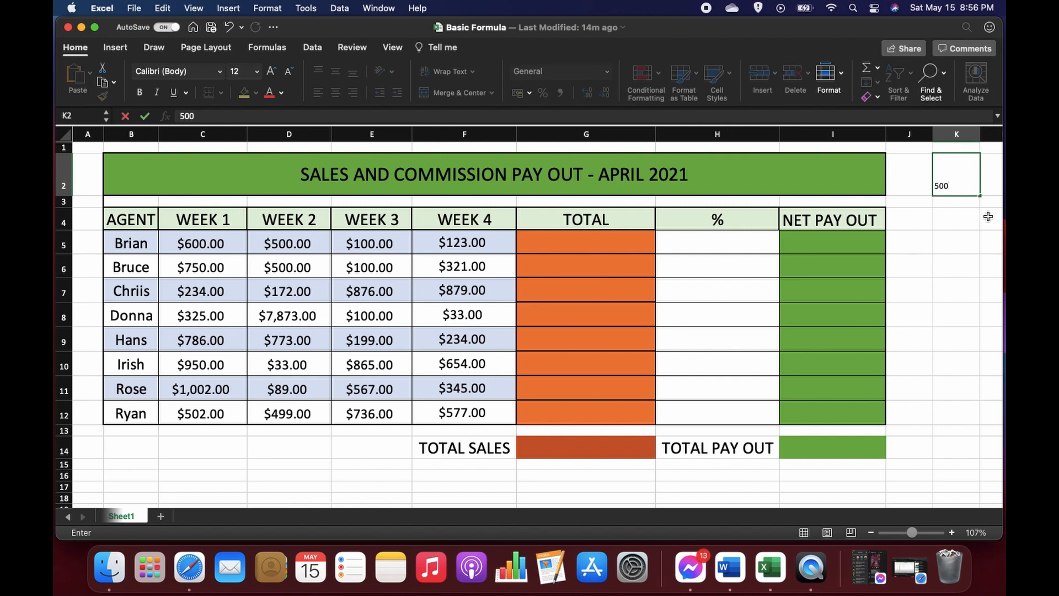
pyautogui.click(959, 225)
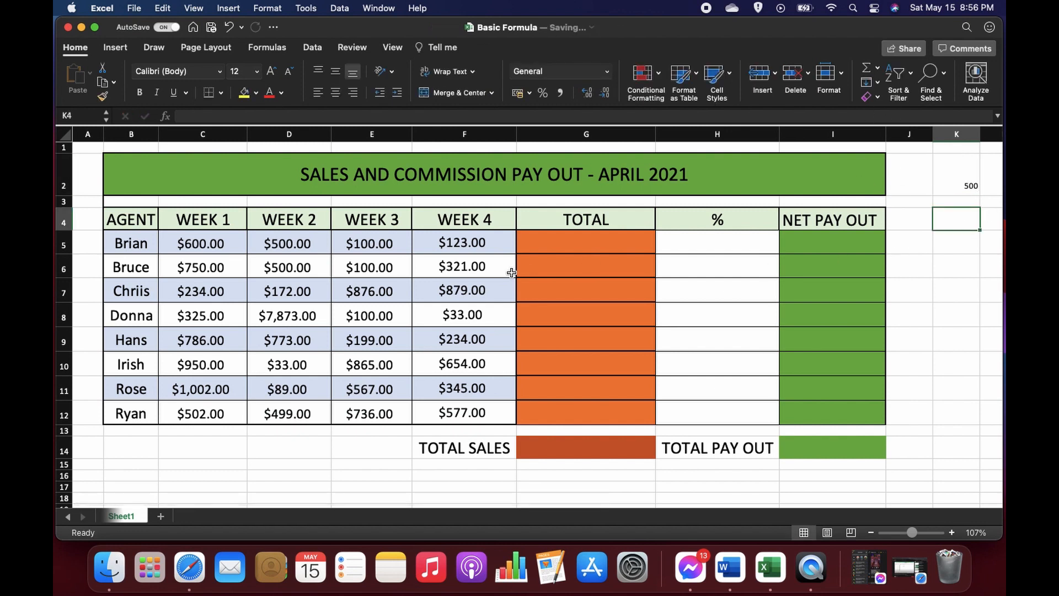
pyautogui.click(191, 244)
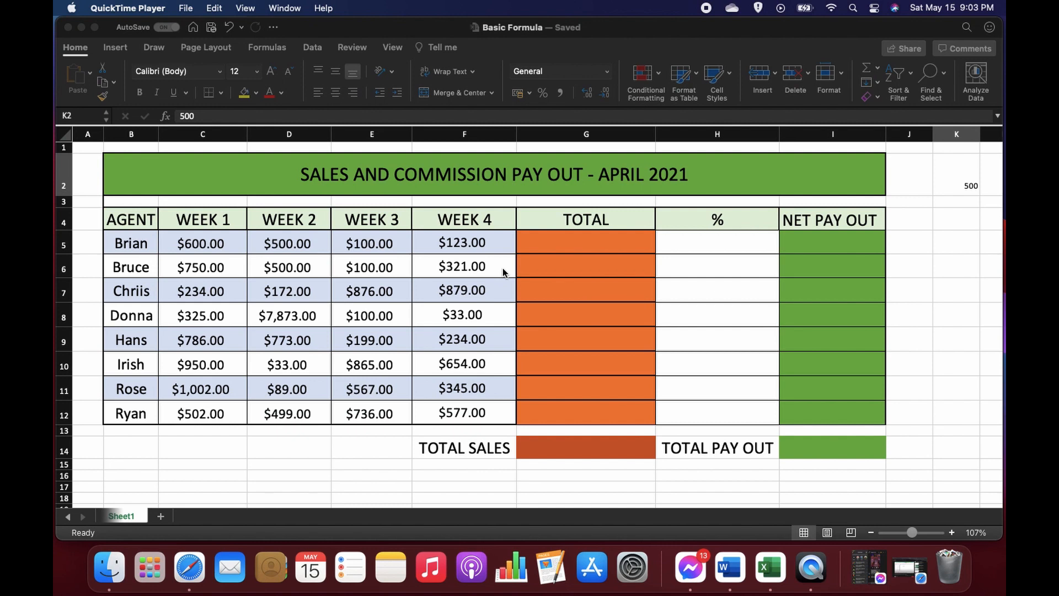
pyautogui.click(960, 184)
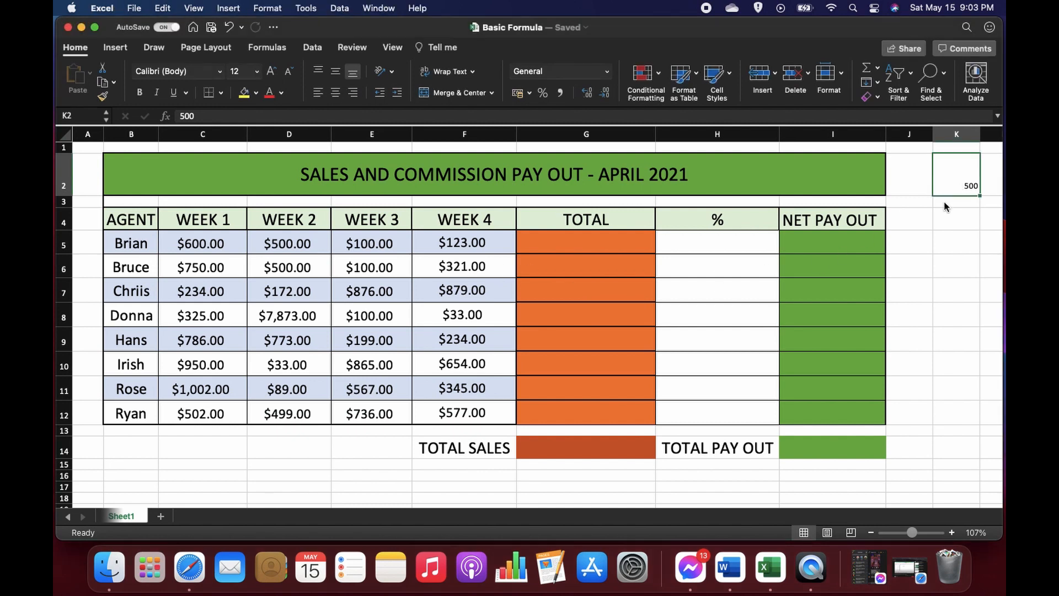
# Total the row 5 weekly sales that meet the K2 threshold by entering =SUMIF(C5:F5,">="&K2,C5:F5) in G5
pyautogui.click(577, 244)
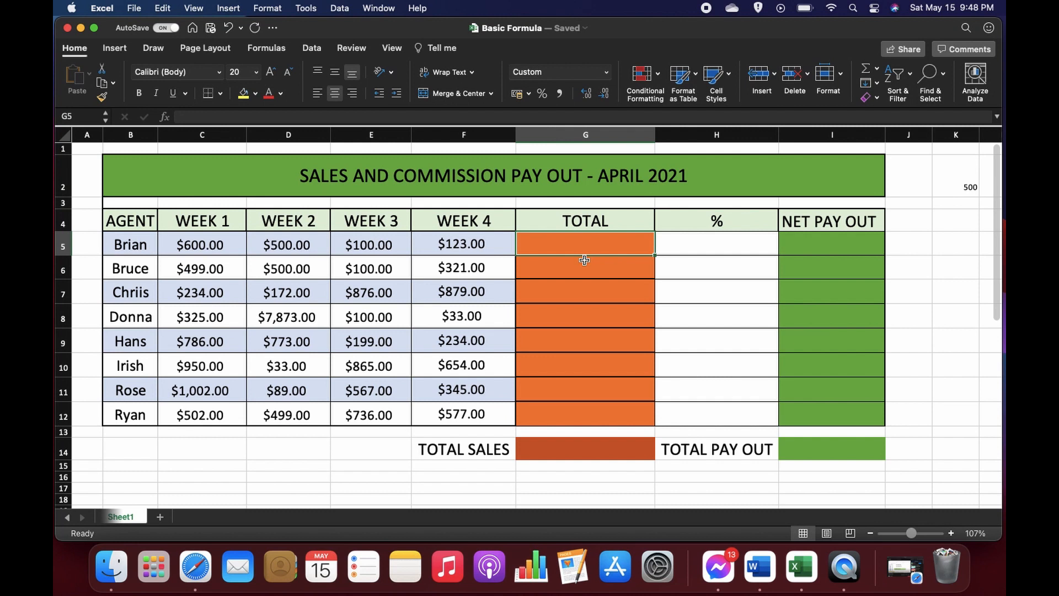
pyautogui.write('=sumi')
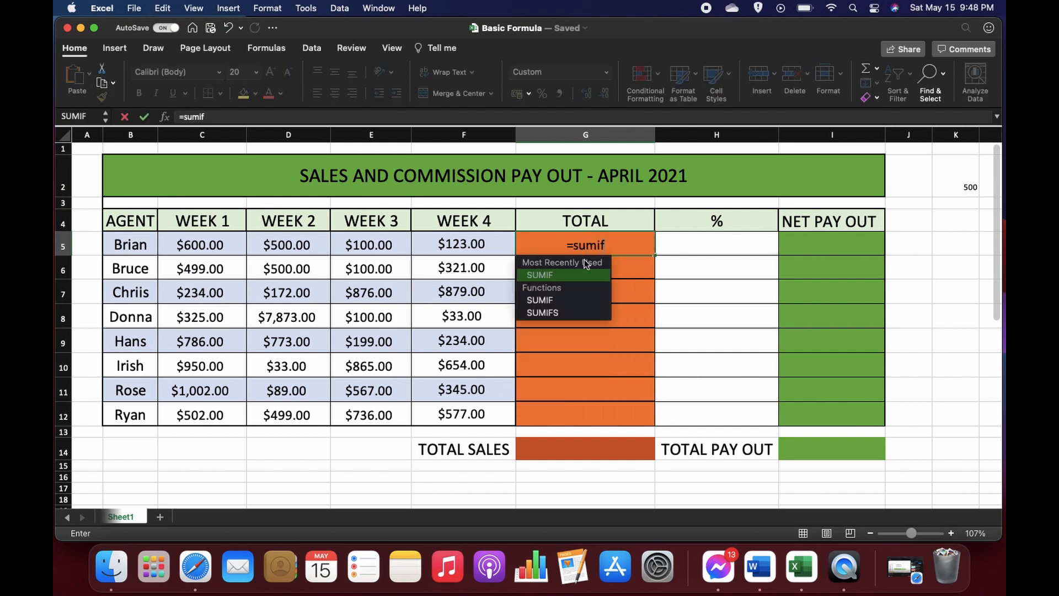
pyautogui.write('f(')
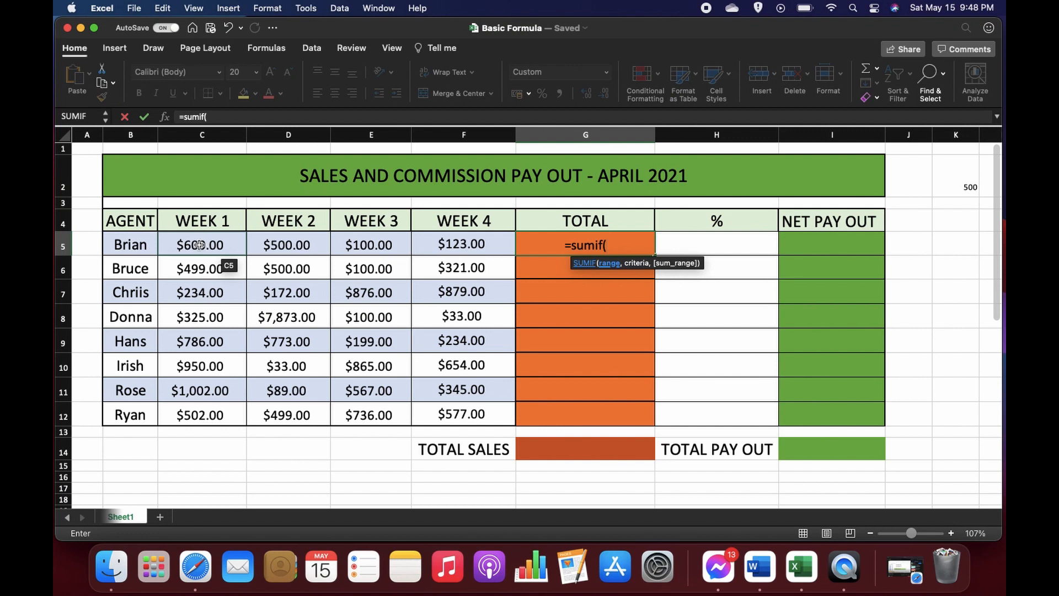
pyautogui.moveTo(198, 245); pyautogui.dragTo(439, 251)
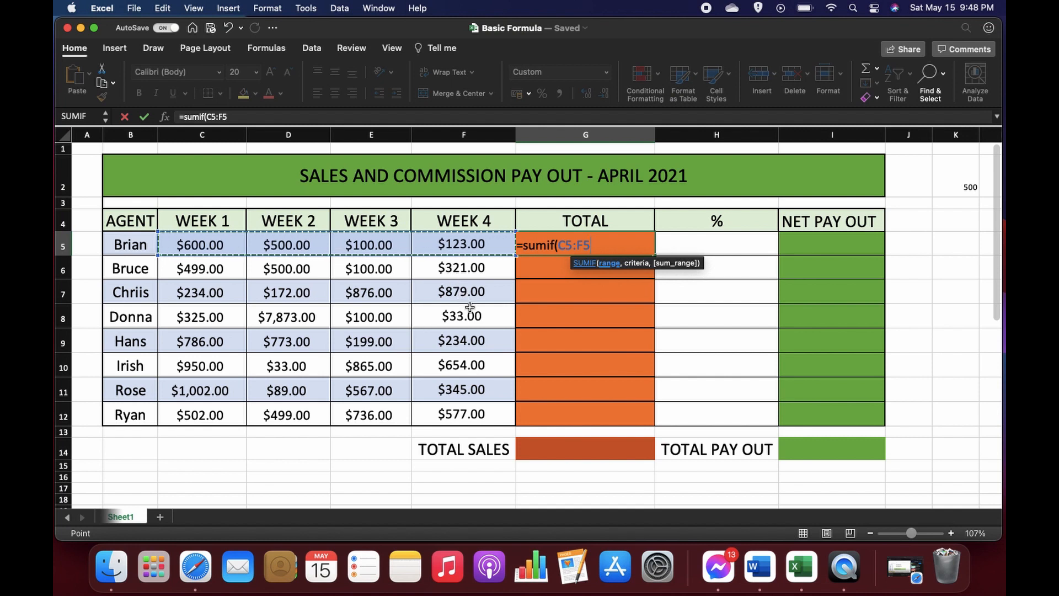
pyautogui.write(',')
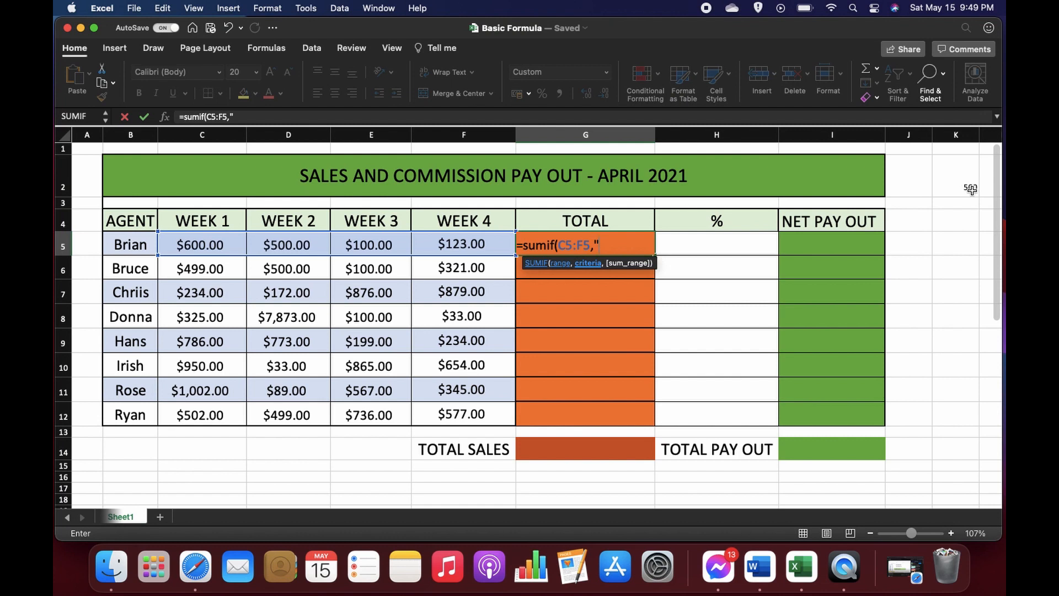
pyautogui.write('>=')
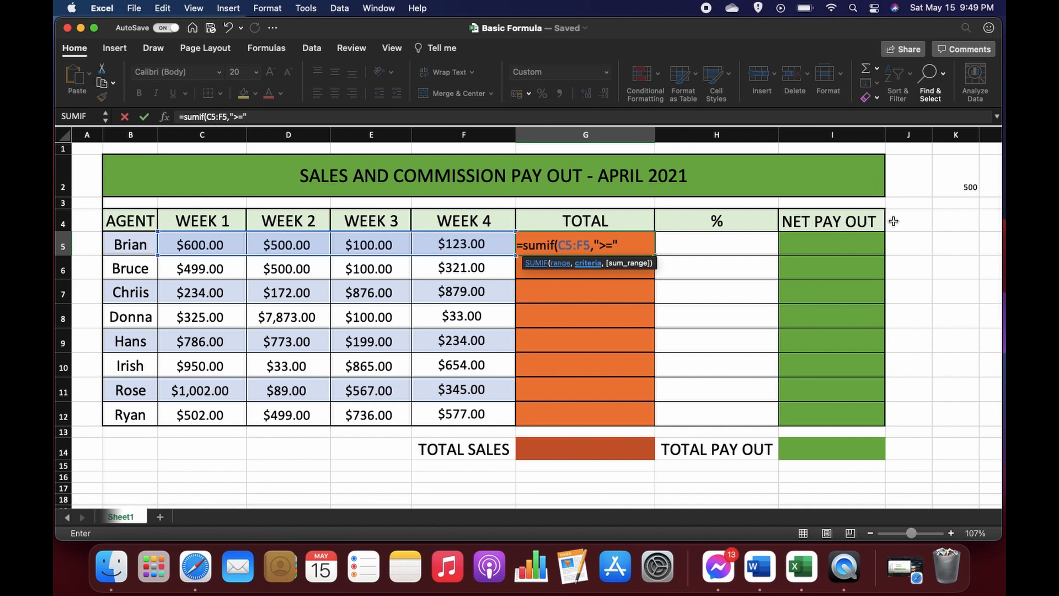
pyautogui.write('&')
pyautogui.click(958, 181)
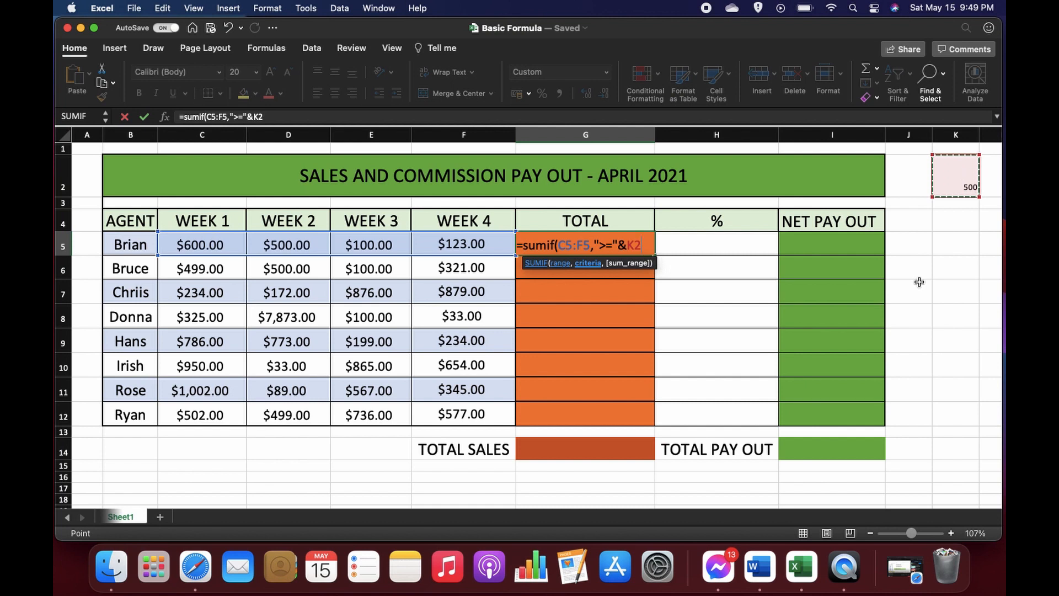
pyautogui.write(',')
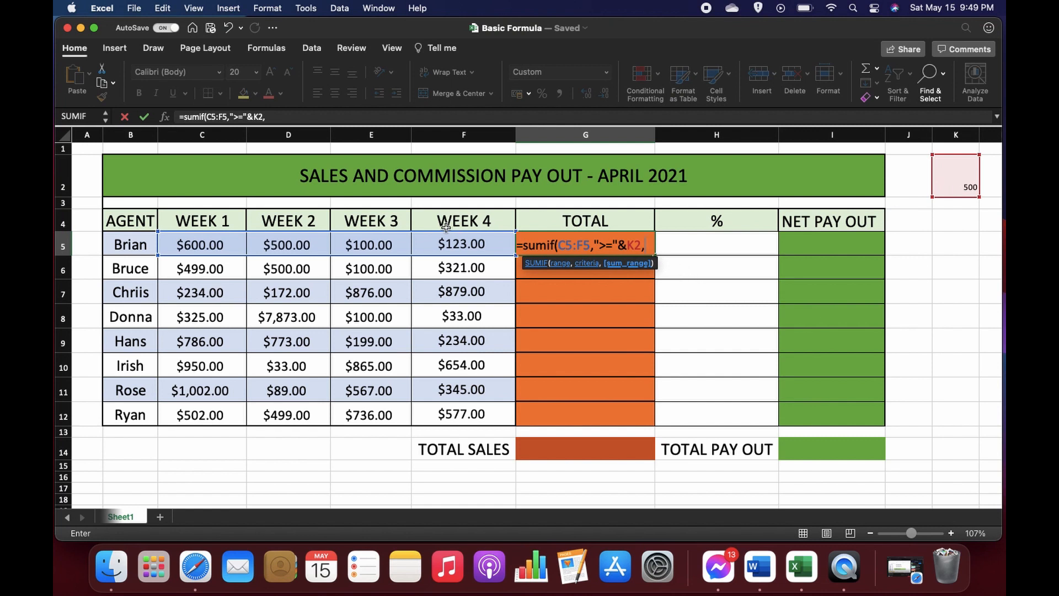
pyautogui.click(184, 243)
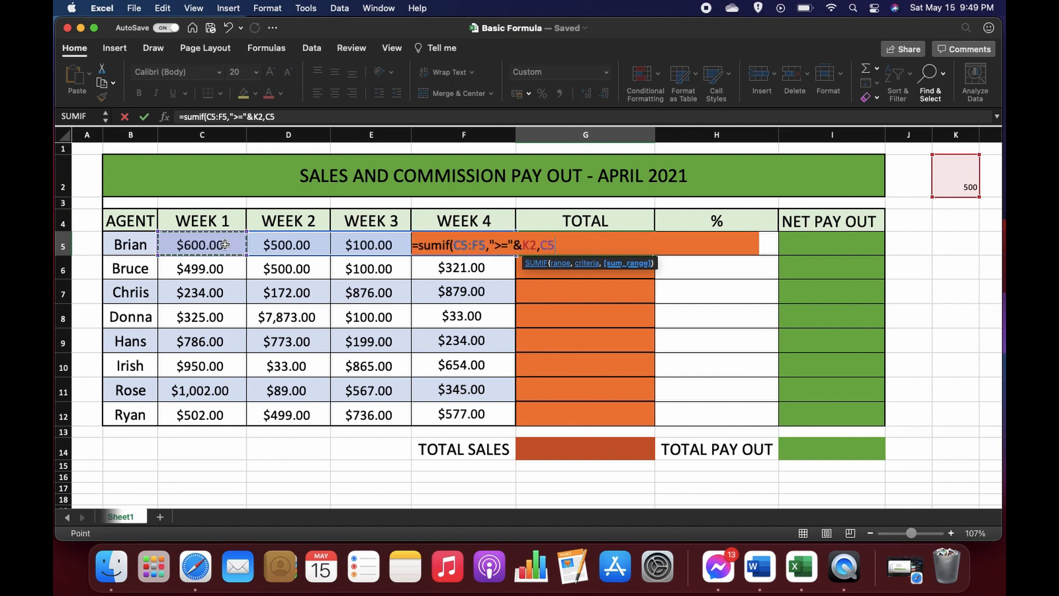
pyautogui.moveTo(230, 244); pyautogui.dragTo(449, 255)
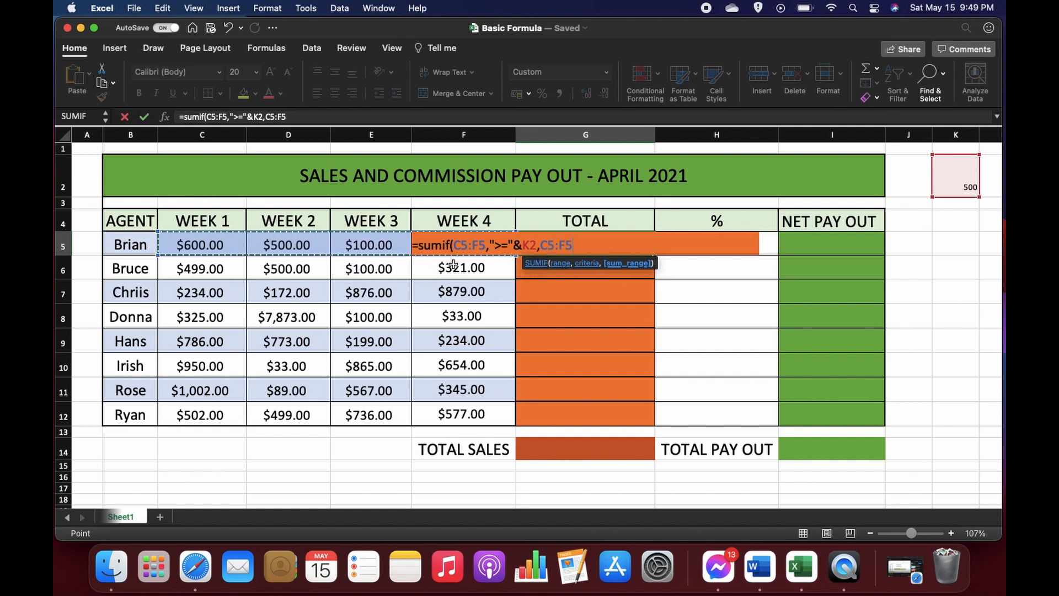
pyautogui.write(')')
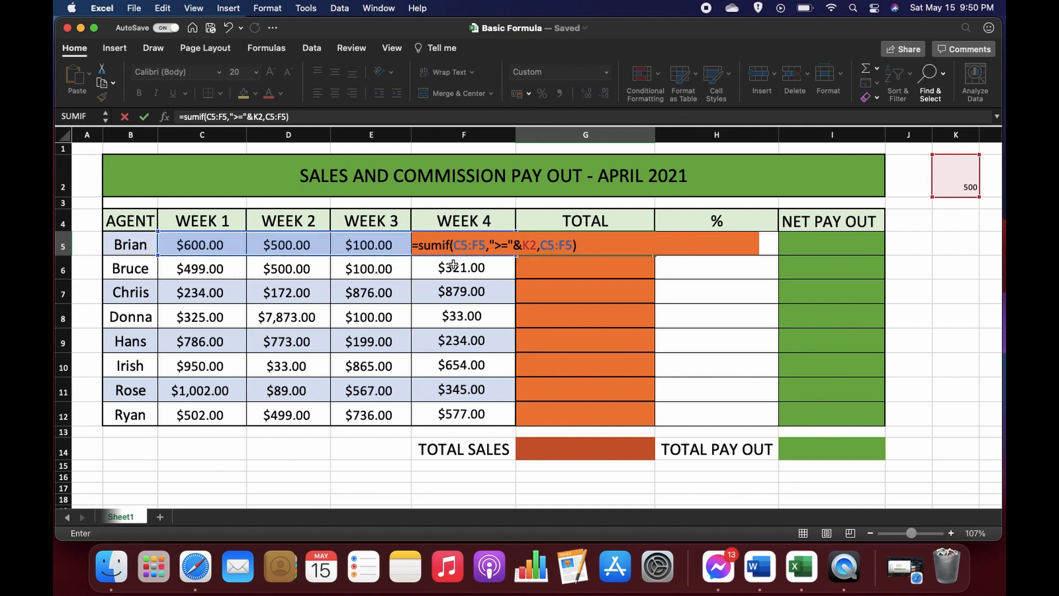
pyautogui.press('Return')
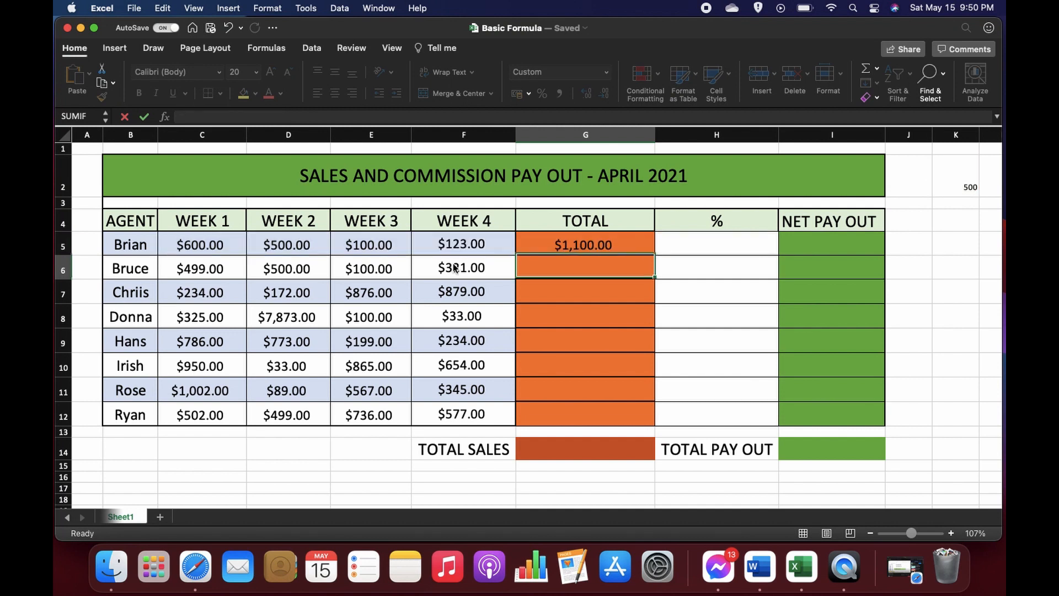
# Fill the SUMIF formula from G5 down through G12
pyautogui.click(547, 249)
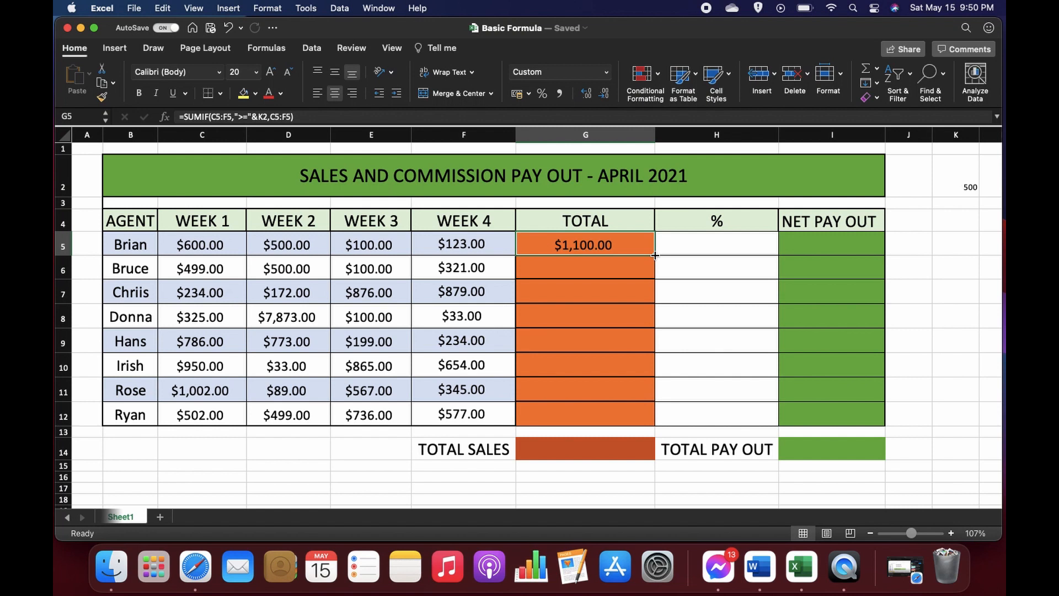
pyautogui.moveTo(654, 255); pyautogui.dragTo(654, 422)
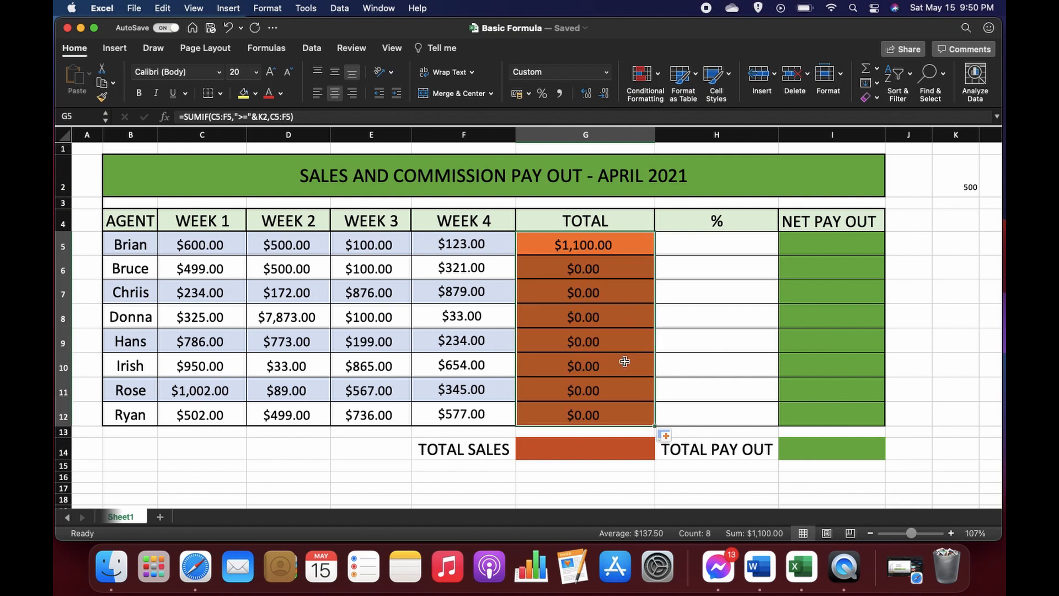
# Compare the SUMIF formulas in G5 through G8, checking their criteria references against the threshold in K2
pyautogui.click(603, 272)
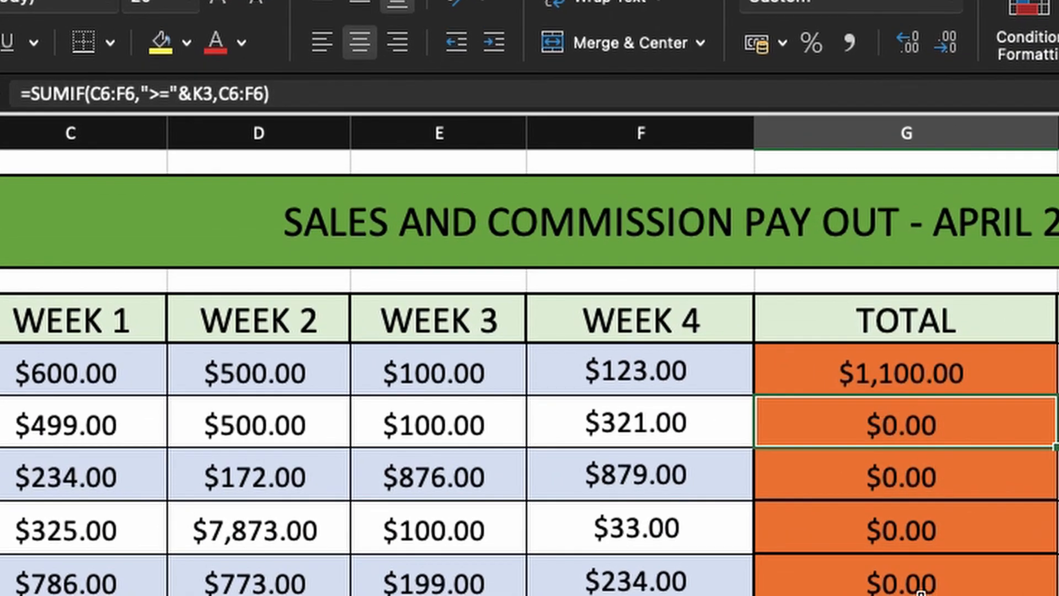
pyautogui.click(976, 375)
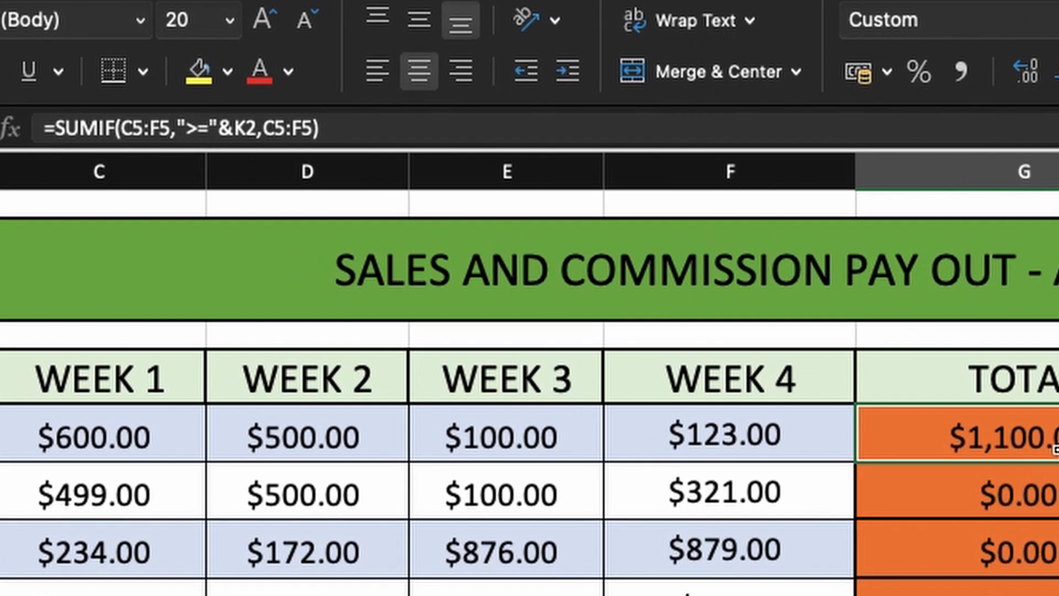
pyautogui.click(994, 452)
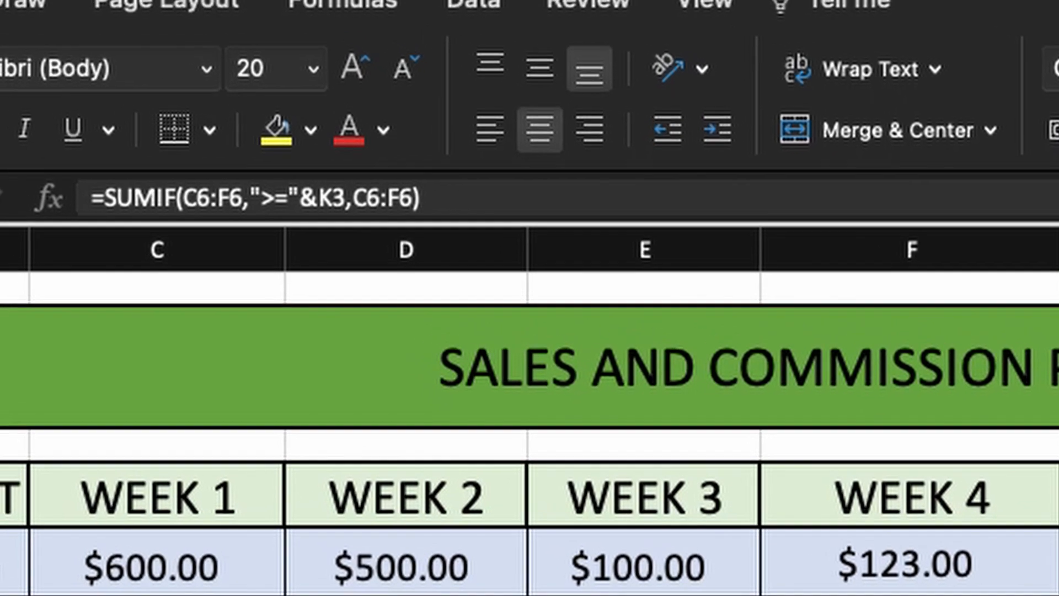
pyautogui.press('Up')
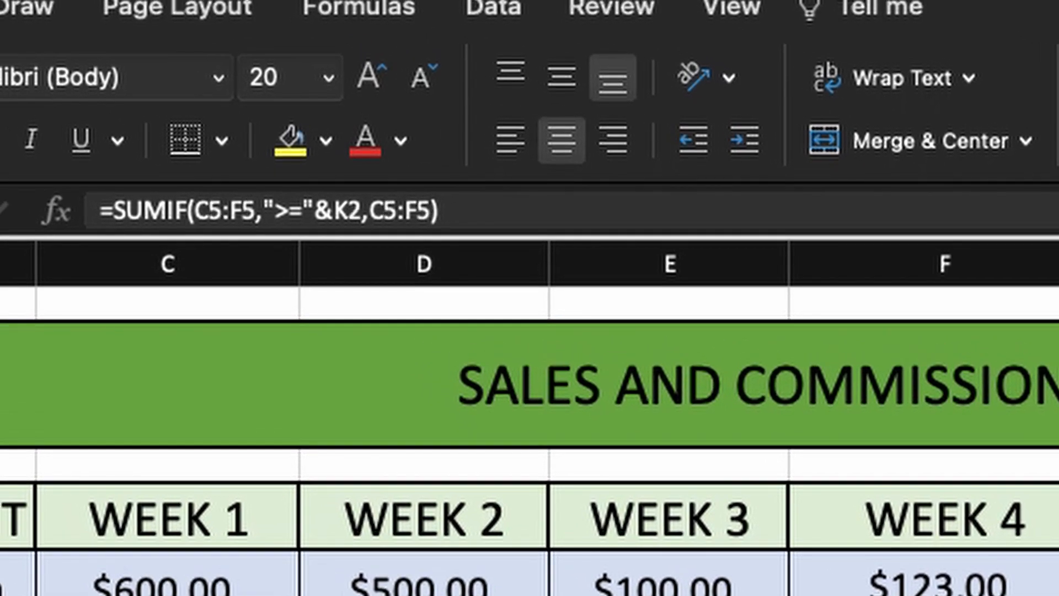
pyautogui.press('Down')
pyautogui.press('Down')
pyautogui.press('Down')
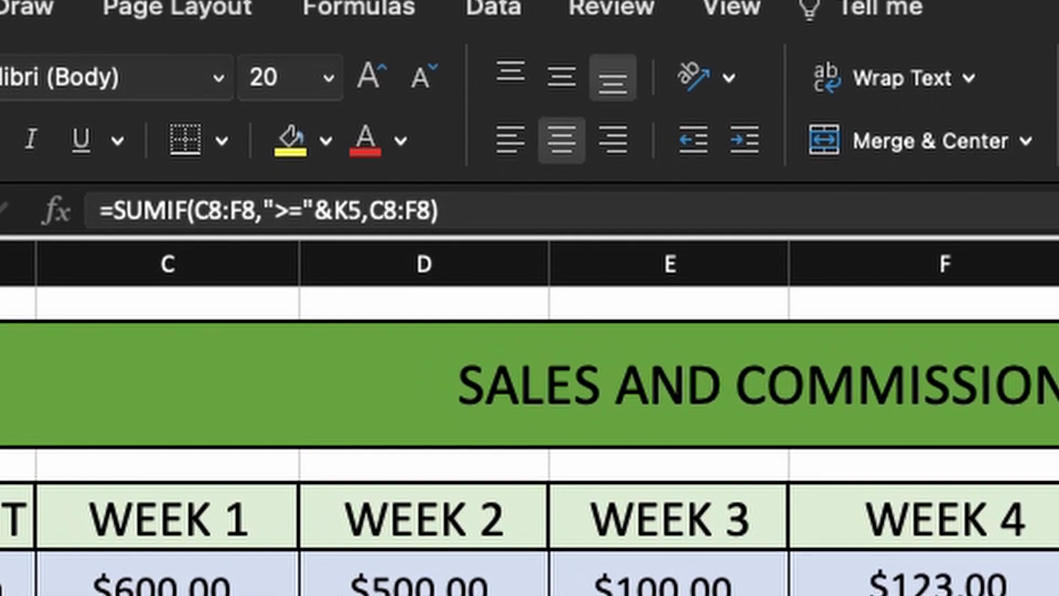
pyautogui.press('Up')
pyautogui.press('Up')
pyautogui.press('Up')
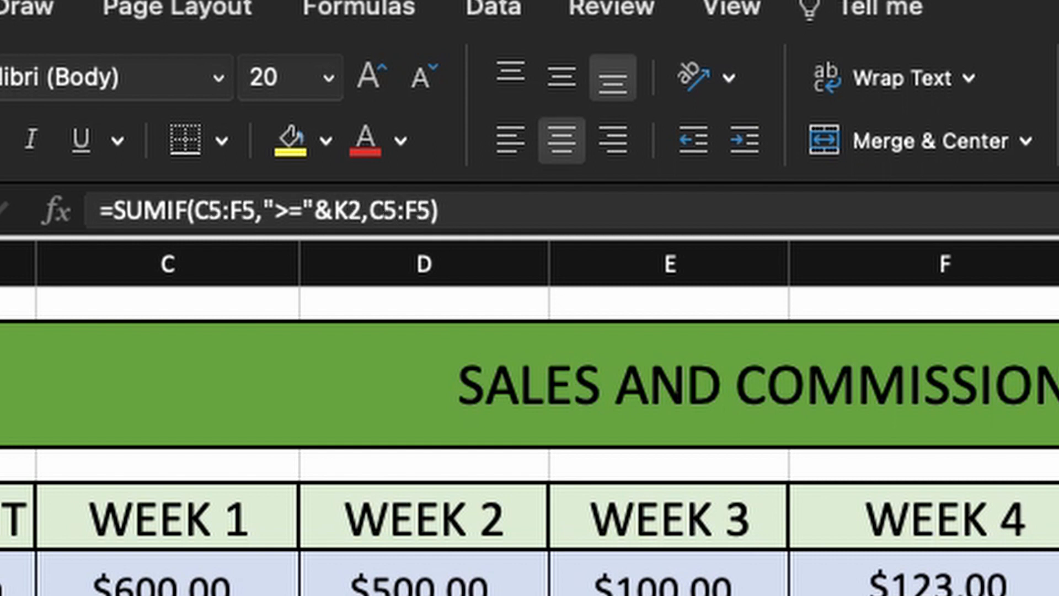
pyautogui.press('Down')
pyautogui.press('Down')
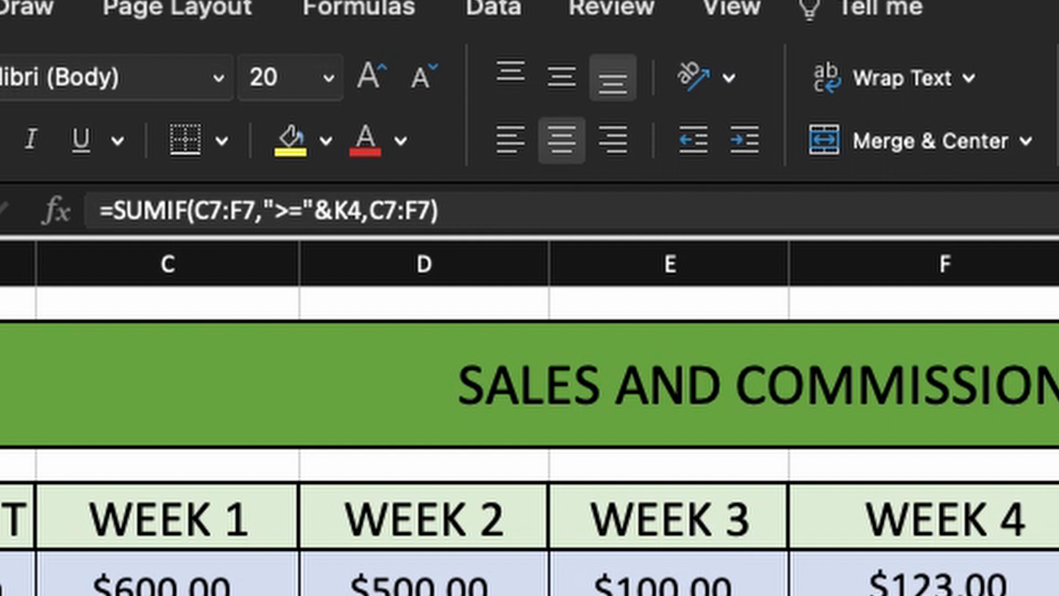
pyautogui.press('Down')
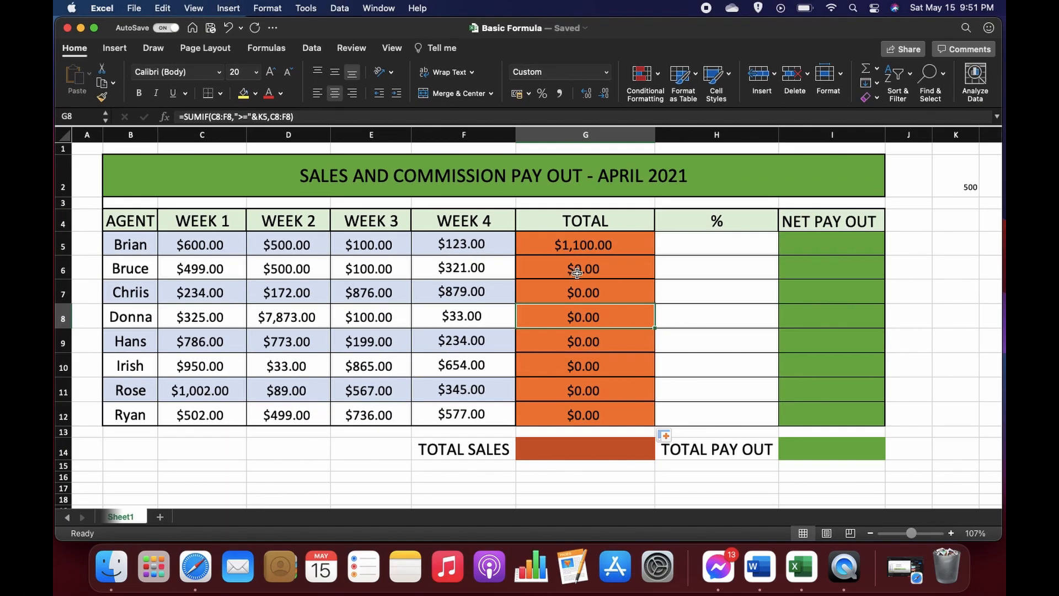
pyautogui.click(589, 247)
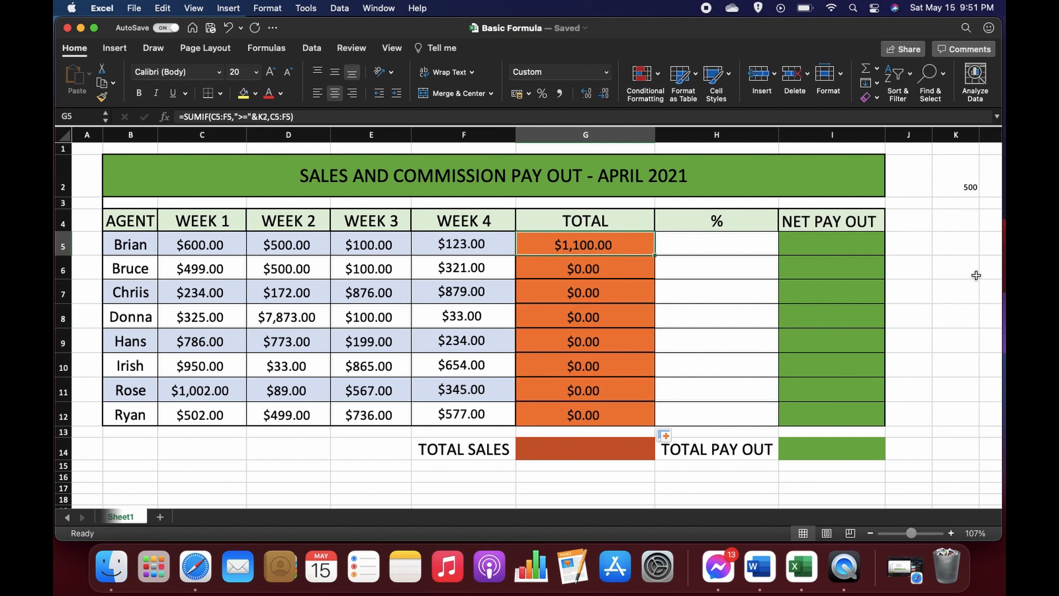
pyautogui.click(956, 180)
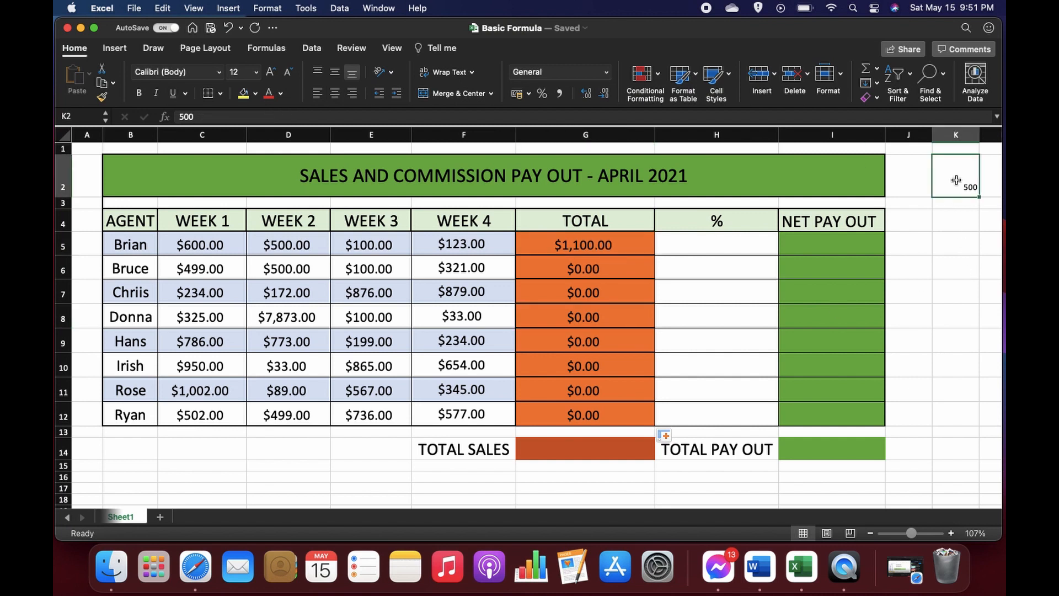
pyautogui.press('Return')
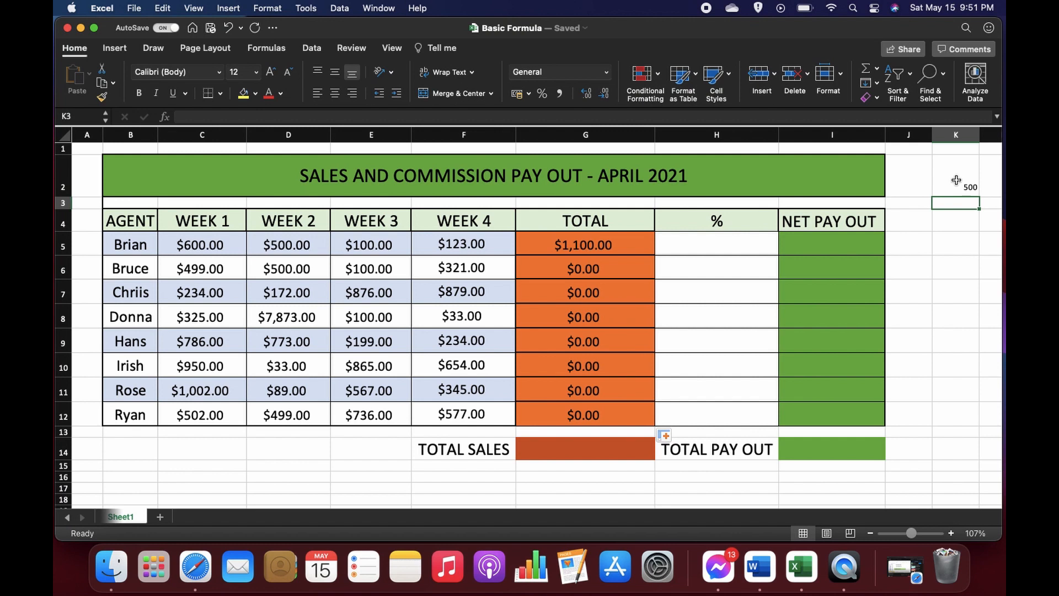
pyautogui.click(955, 180)
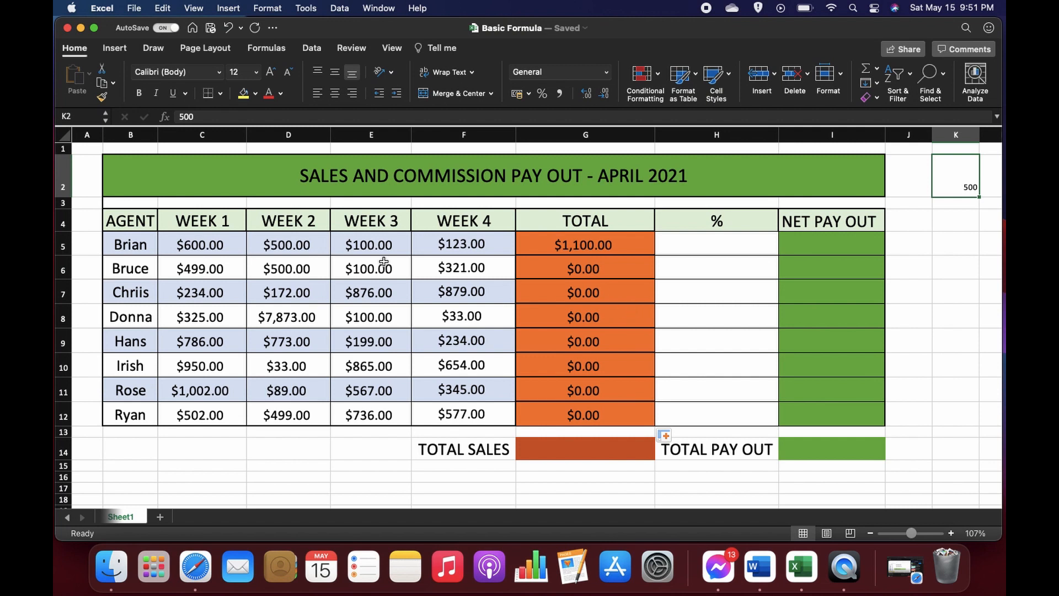
# Lock the threshold row in G5's SUMIF by changing its criteria reference to K$2
pyautogui.click(574, 249)
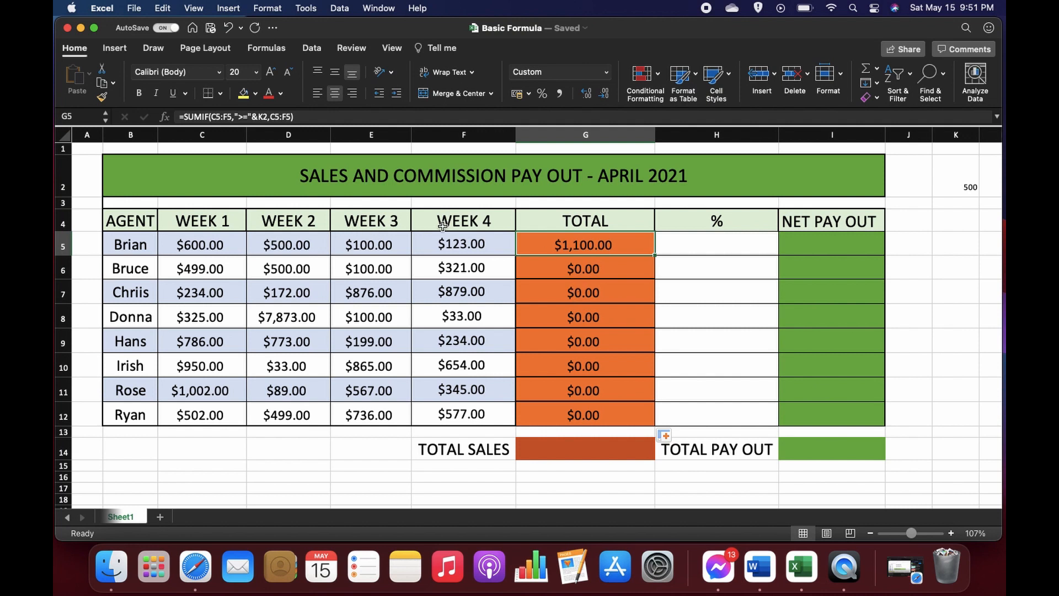
pyautogui.doubleClick(579, 243)
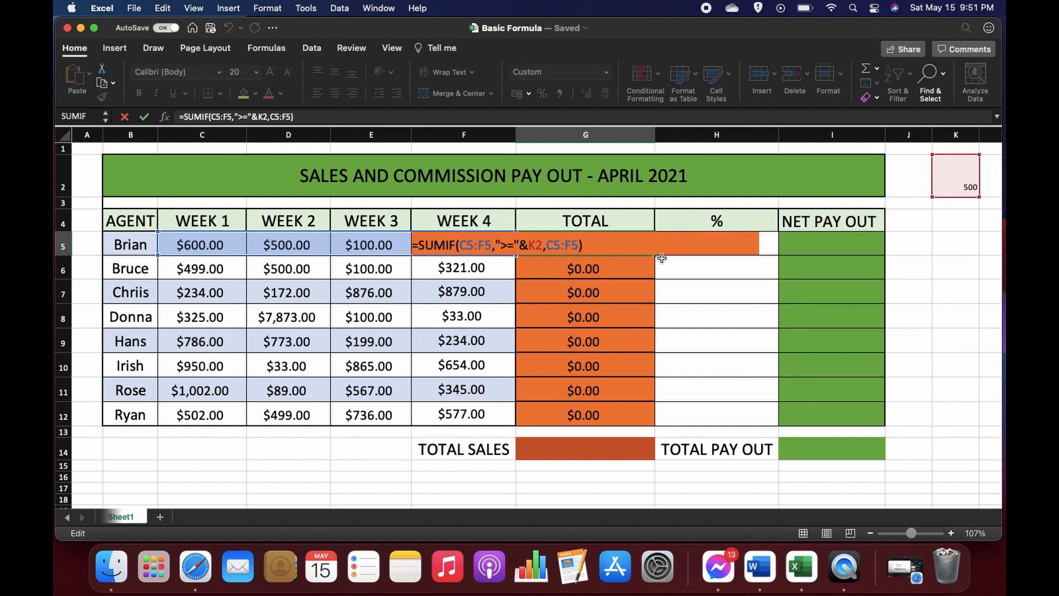
pyautogui.click(536, 243)
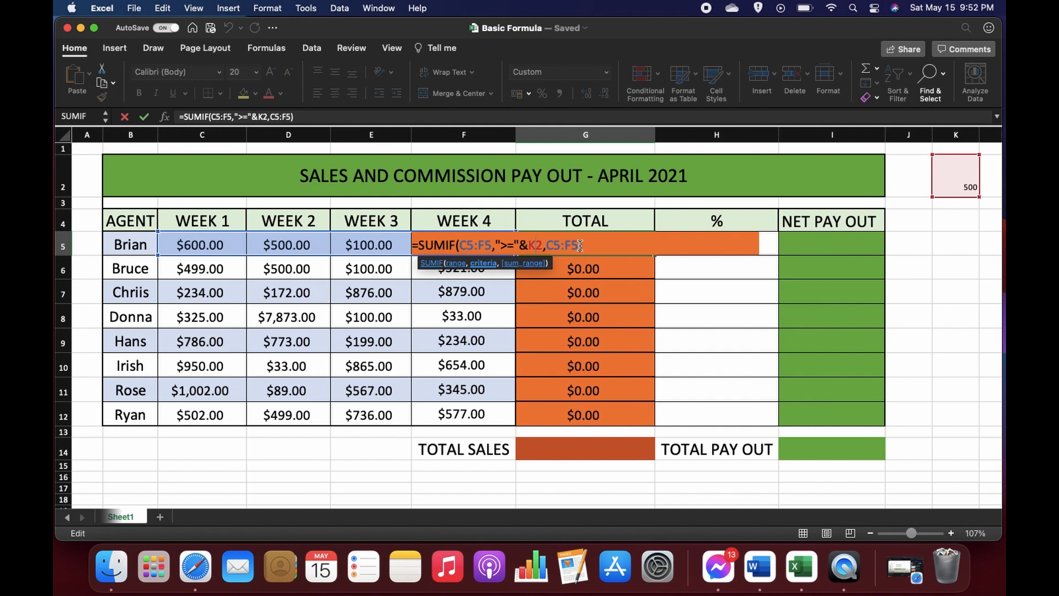
pyautogui.write('$')
pyautogui.press('Return')
# Fill the SUMIF formula with the K$2 reference from G5 down through G12 and check the copied formulas
pyautogui.click(622, 247)
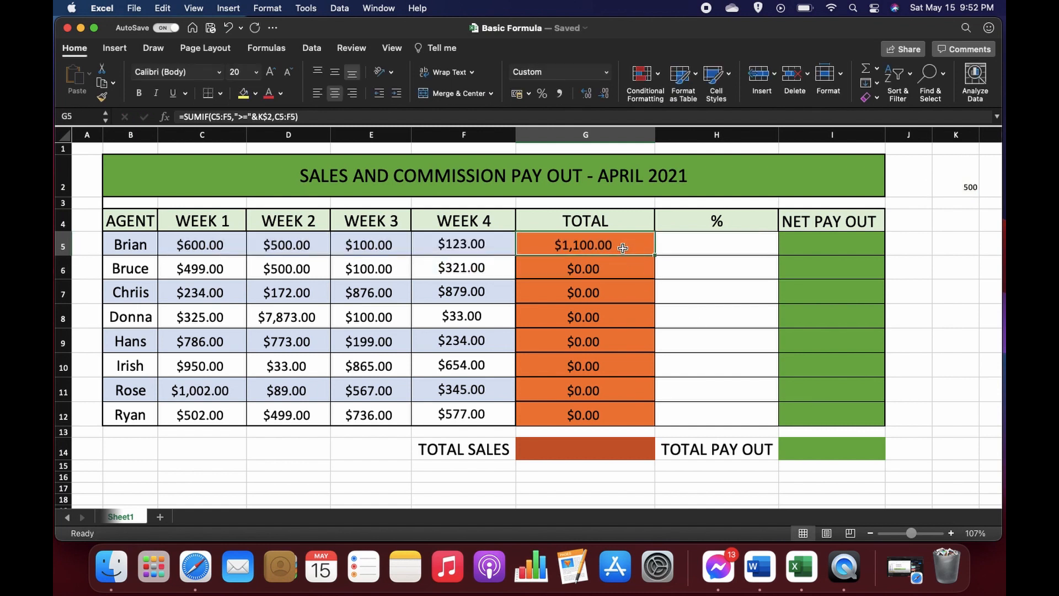
pyautogui.doubleClick(655, 254)
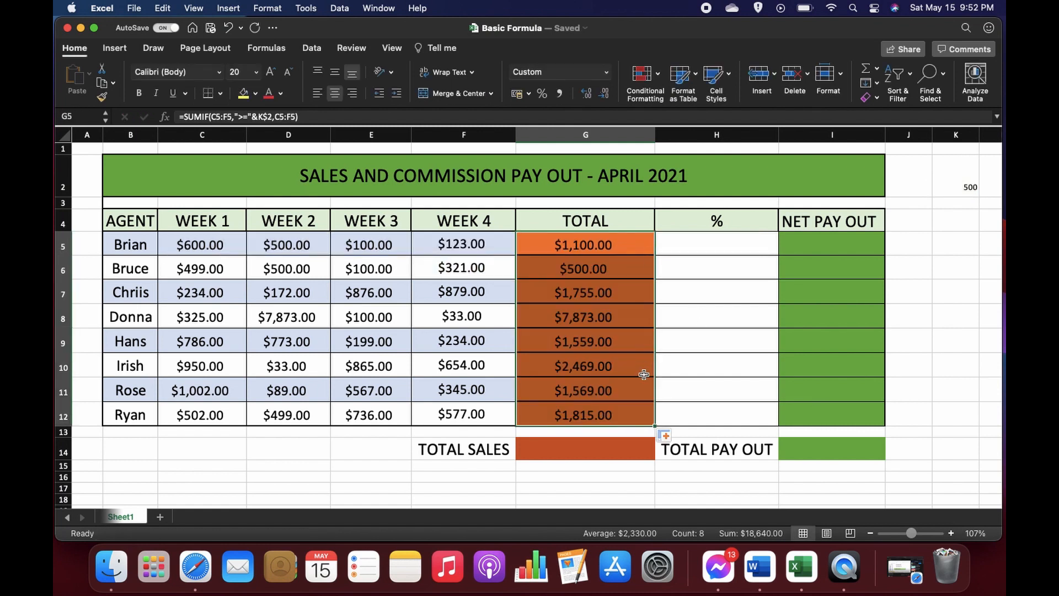
pyautogui.moveTo(615, 269); pyautogui.dragTo(625, 386)
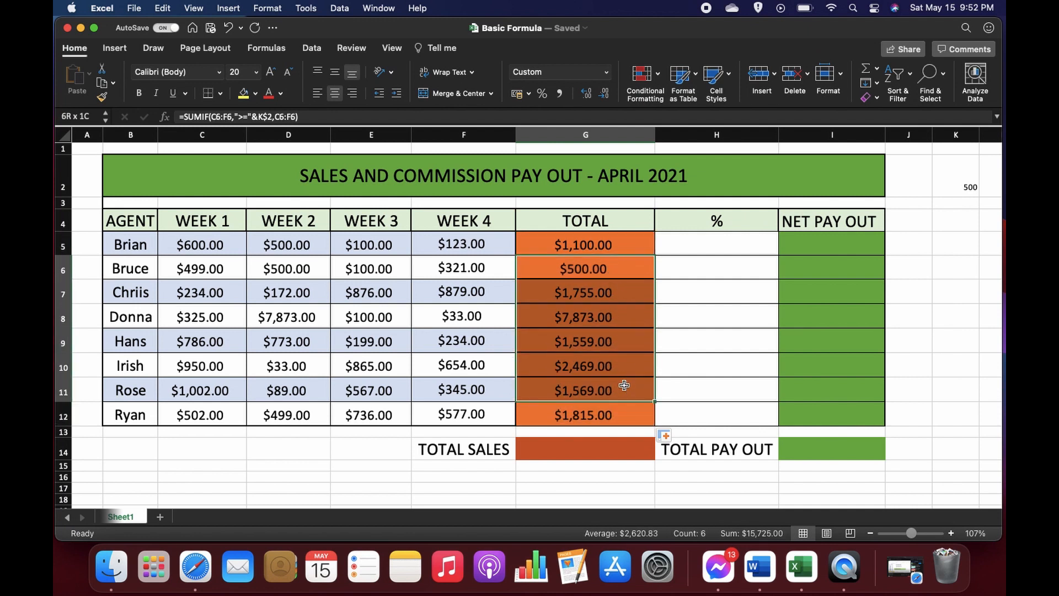
pyautogui.click(625, 291)
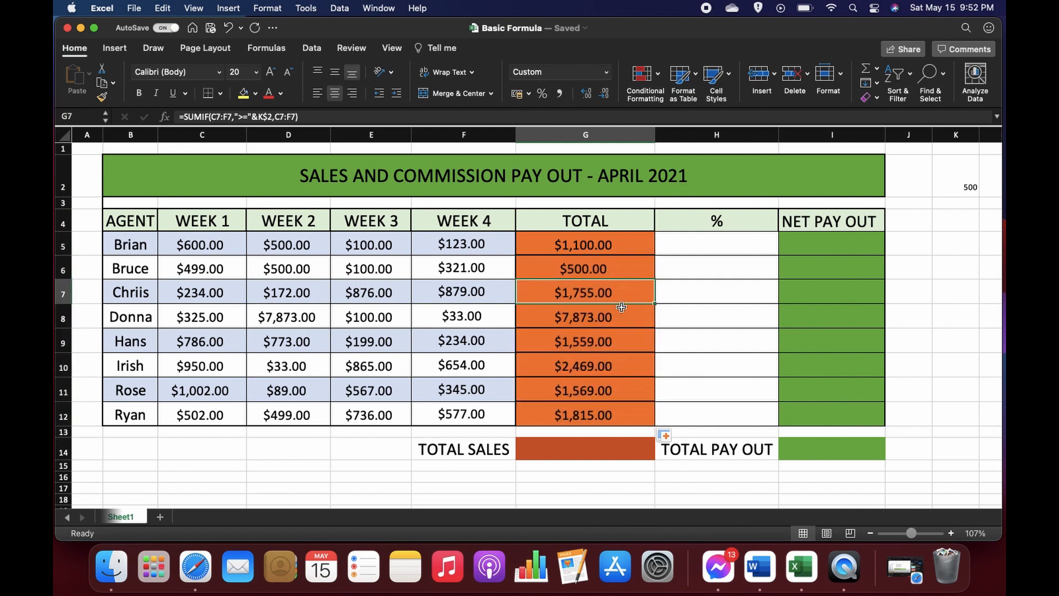
pyautogui.click(622, 310)
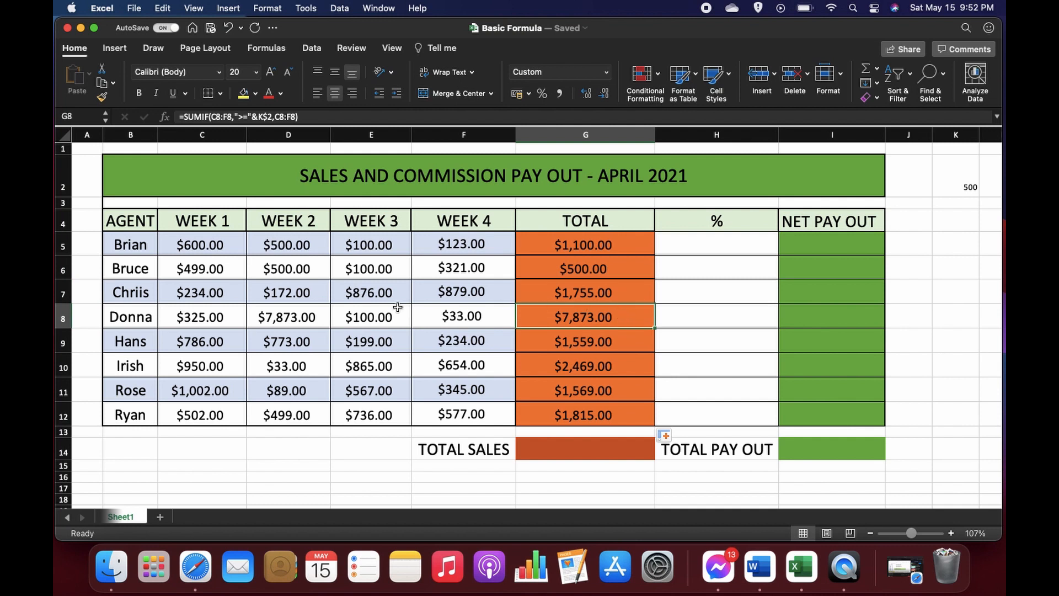
# Change the row 8 agent's week 2 sales to 499 and week 4 sales to 599
pyautogui.click(297, 316)
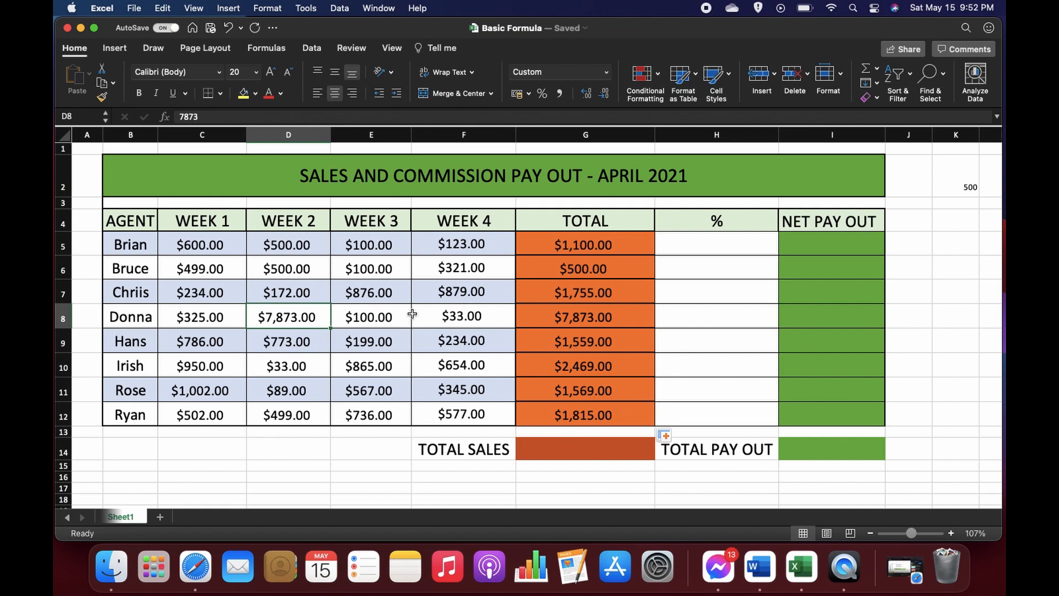
pyautogui.write('499')
pyautogui.press('Return')
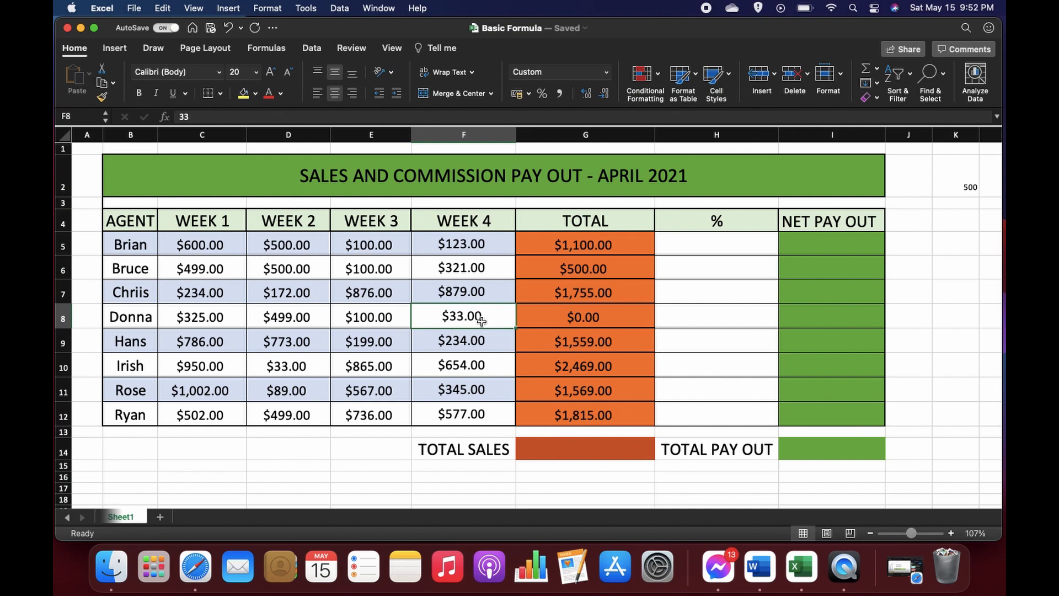
pyautogui.write('5')
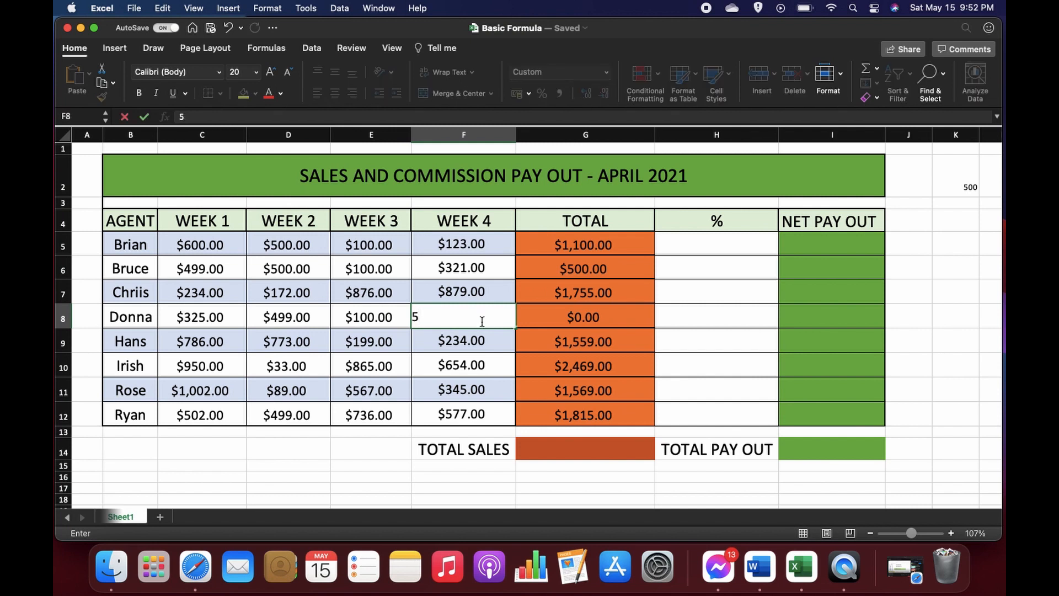
pyautogui.write('99')
pyautogui.press('Return')
pyautogui.click(563, 319)
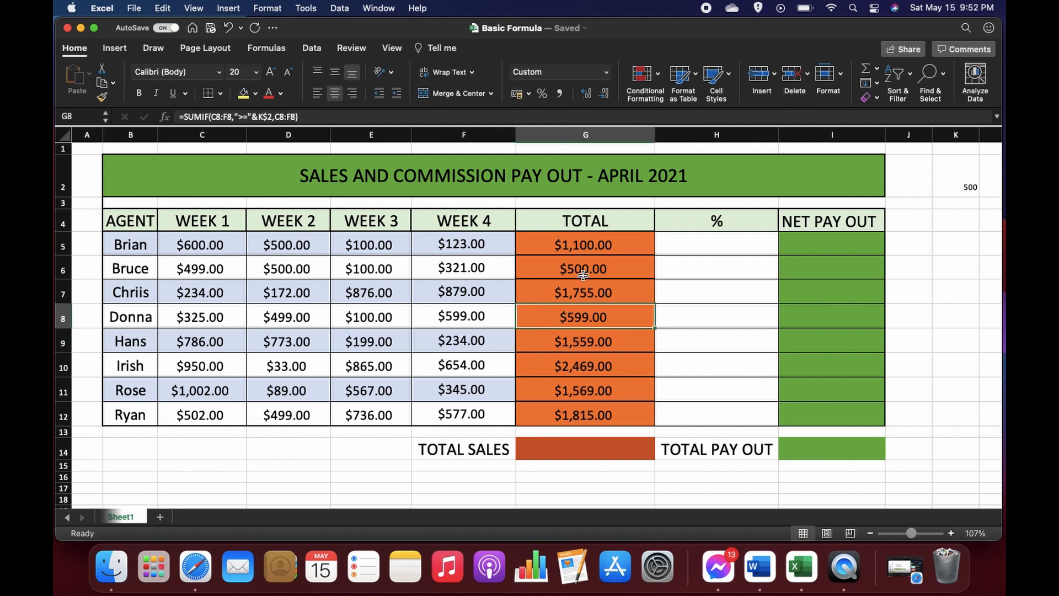
# Enter a 25% commission rate in H5 and fill it down through H12
pyautogui.click(711, 247)
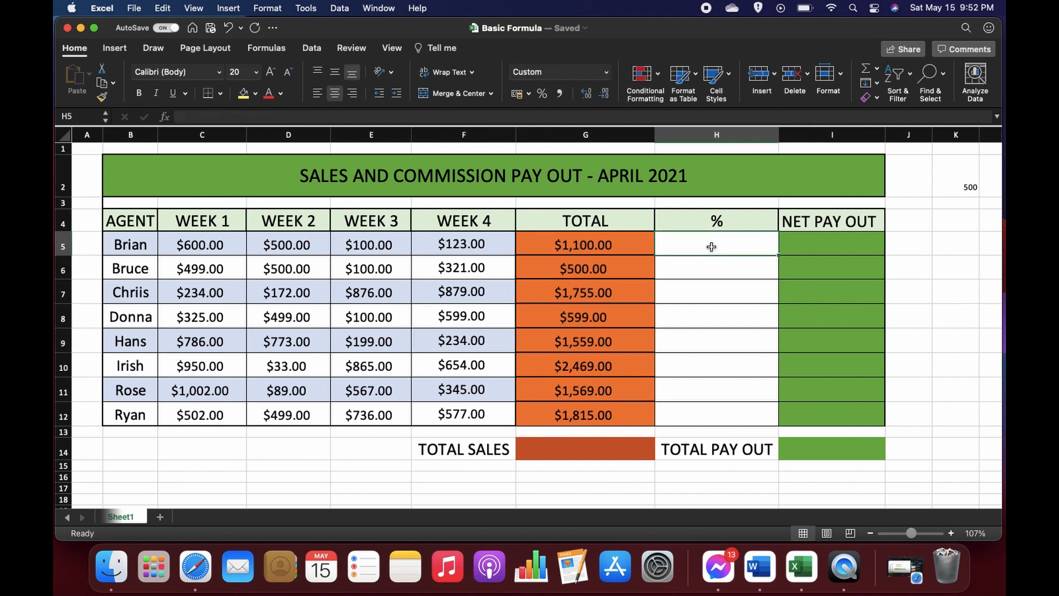
pyautogui.write('25')
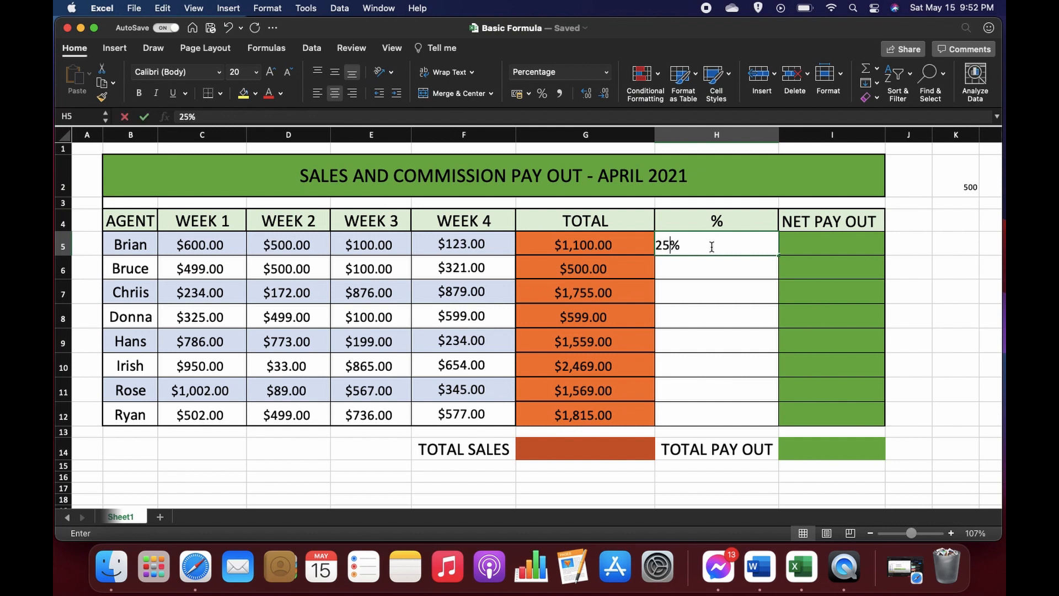
pyautogui.press('Return')
pyautogui.click(712, 246)
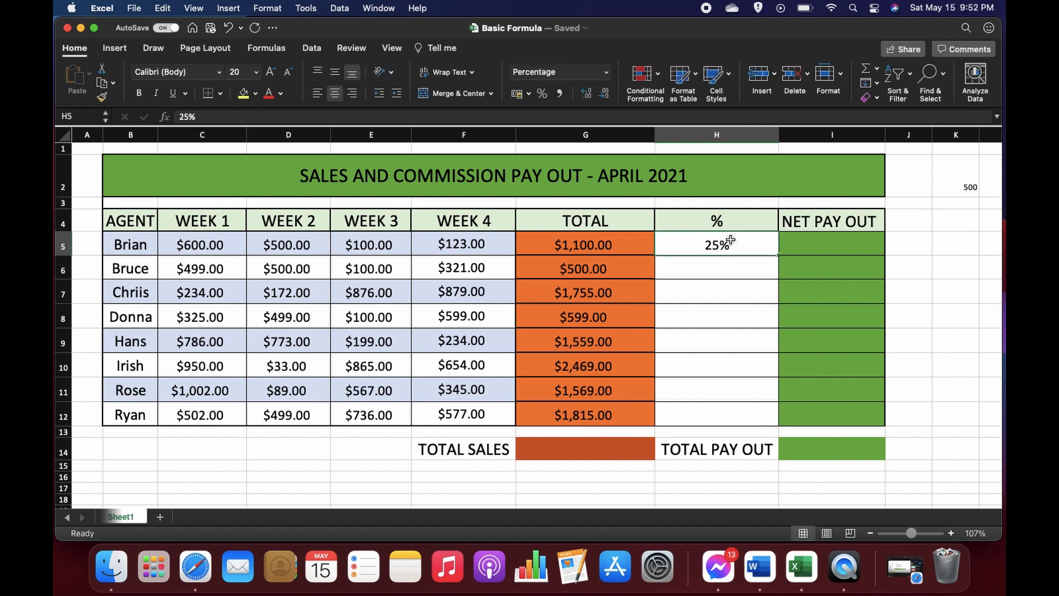
pyautogui.doubleClick(777, 255)
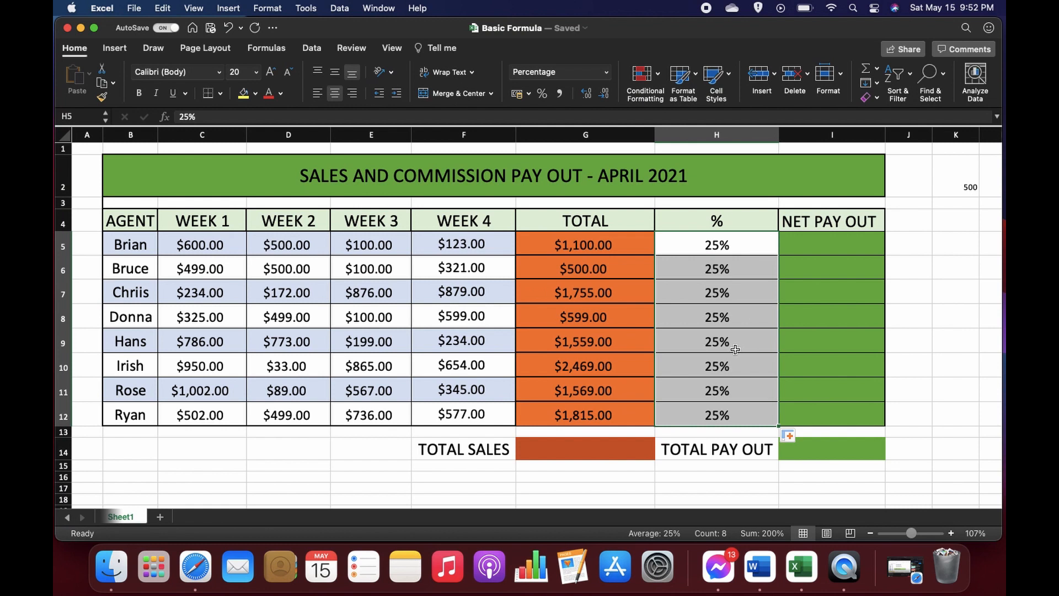
# Calculate the net pay out in I5 with =G5*H5 and fill the formula down through I12
pyautogui.click(791, 250)
pyautogui.click(601, 248)
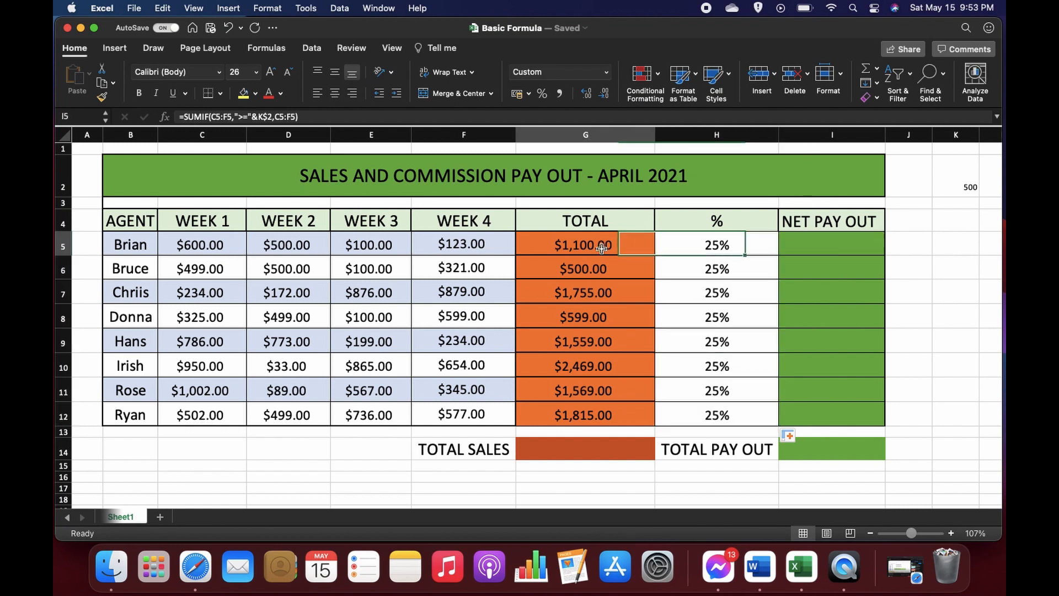
pyautogui.click(827, 249)
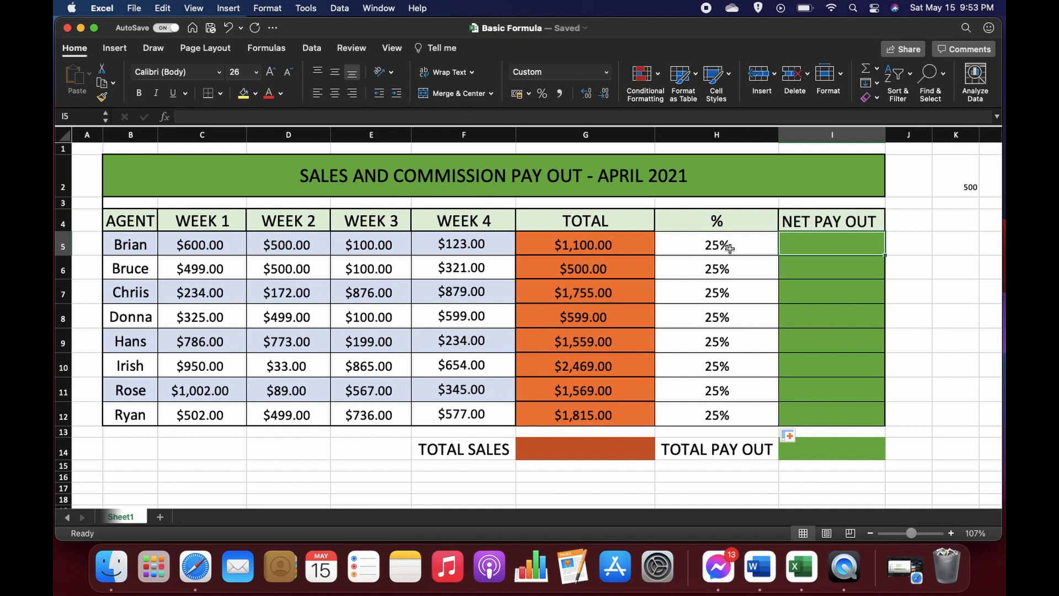
pyautogui.write('=')
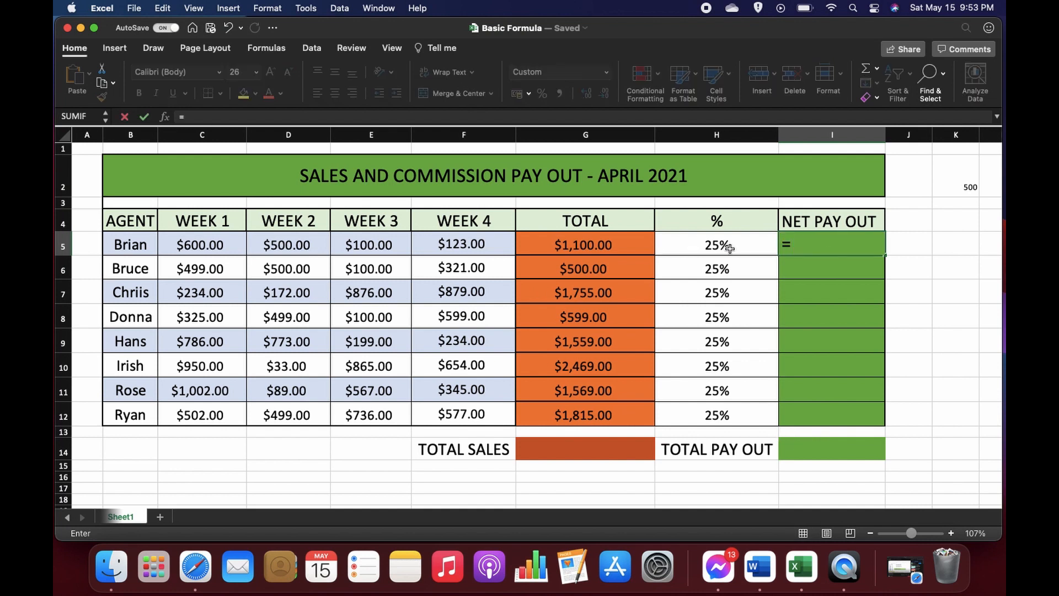
pyautogui.click(602, 250)
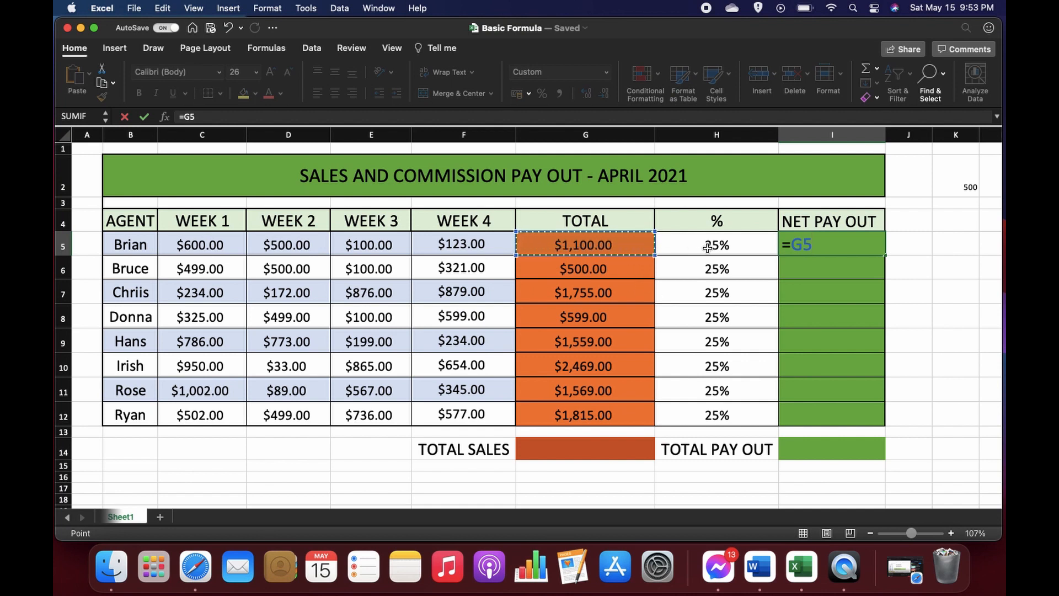
pyautogui.write('*')
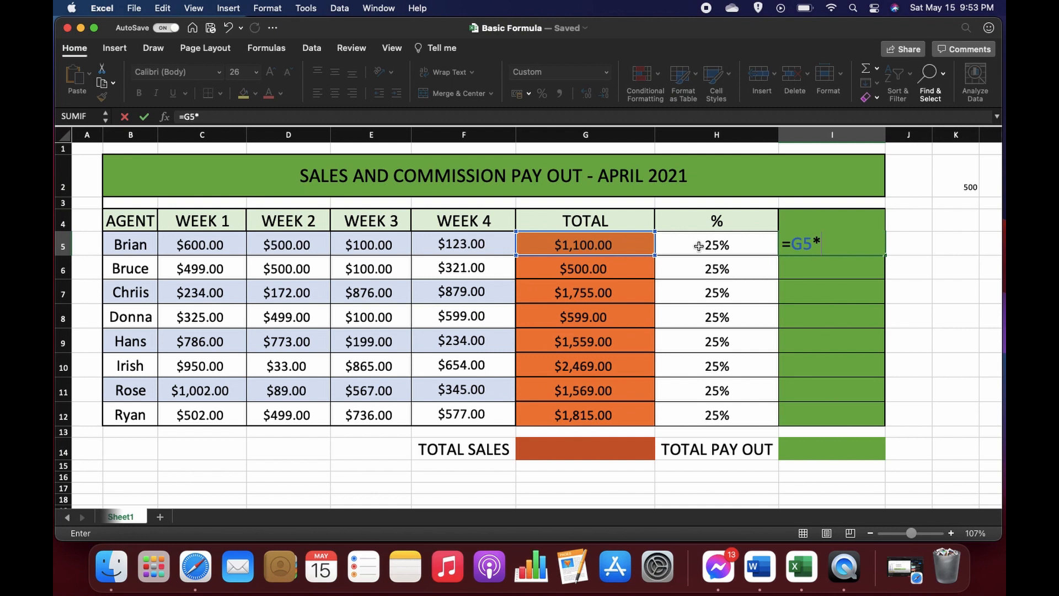
pyautogui.click(698, 246)
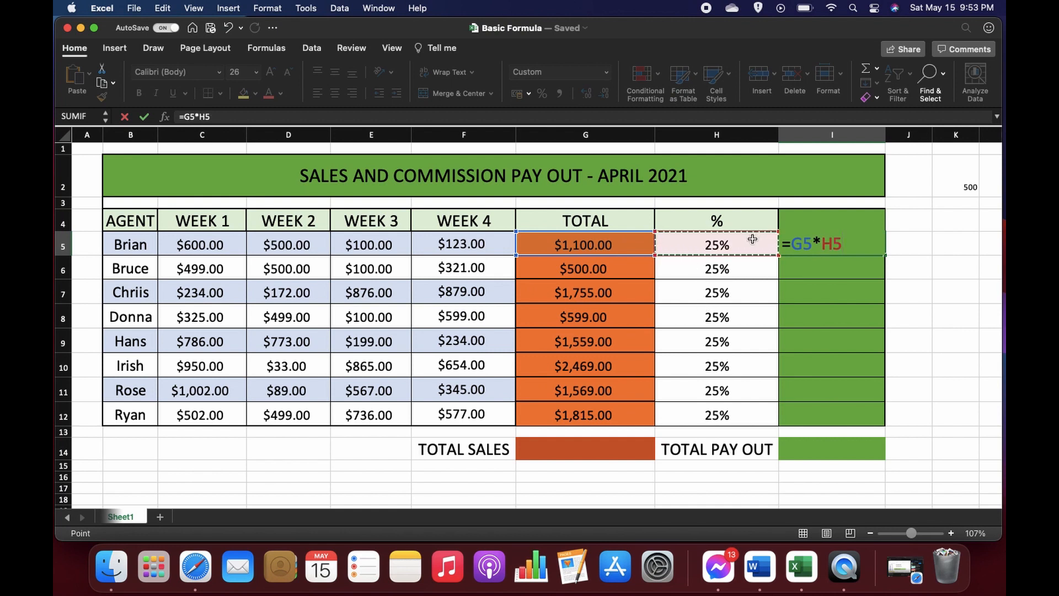
pyautogui.press('Return')
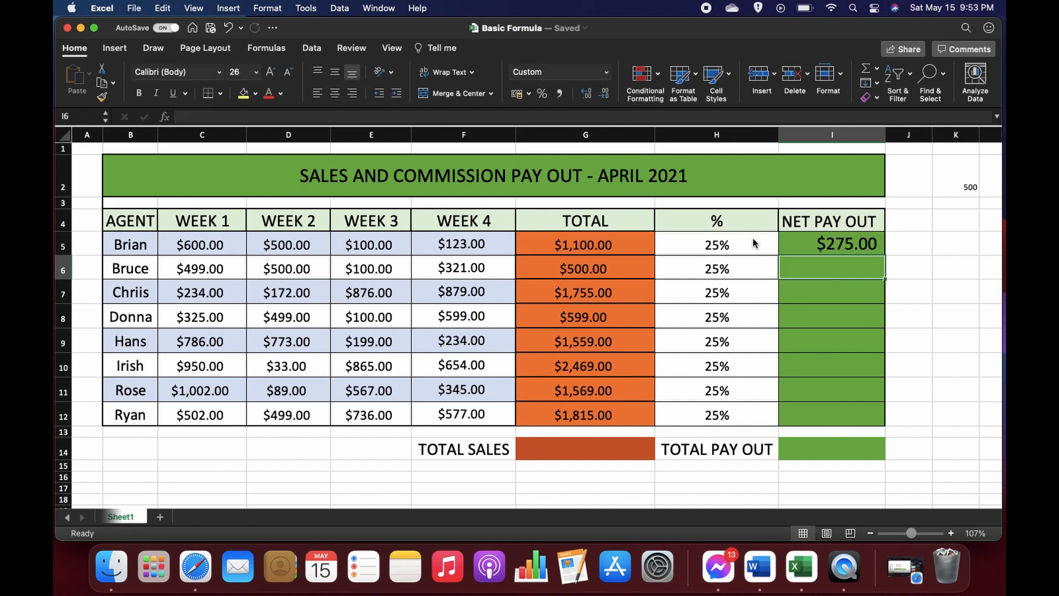
pyautogui.click(810, 243)
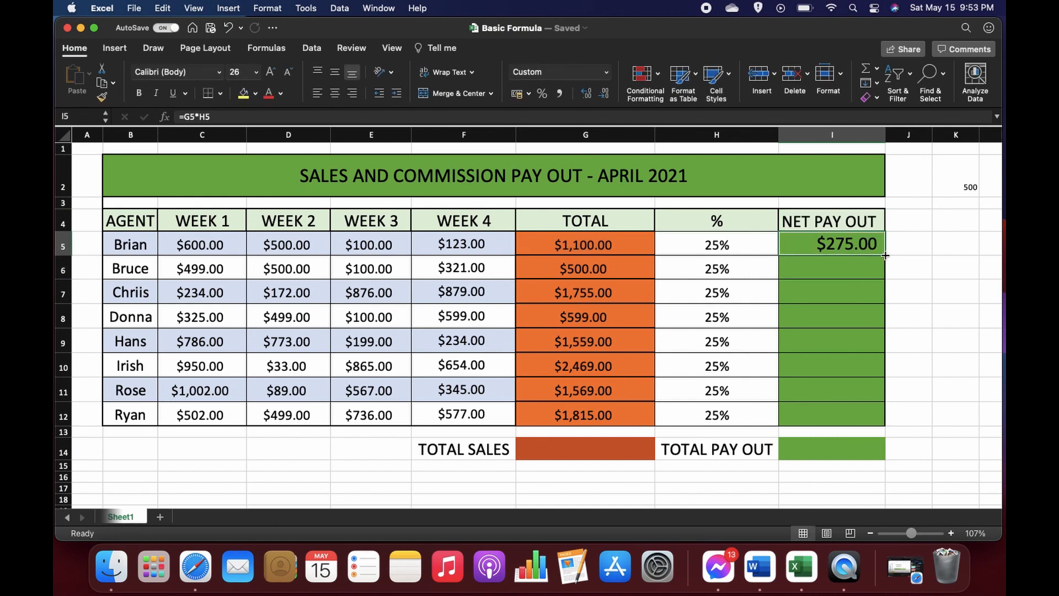
pyautogui.moveTo(885, 256); pyautogui.dragTo(884, 422)
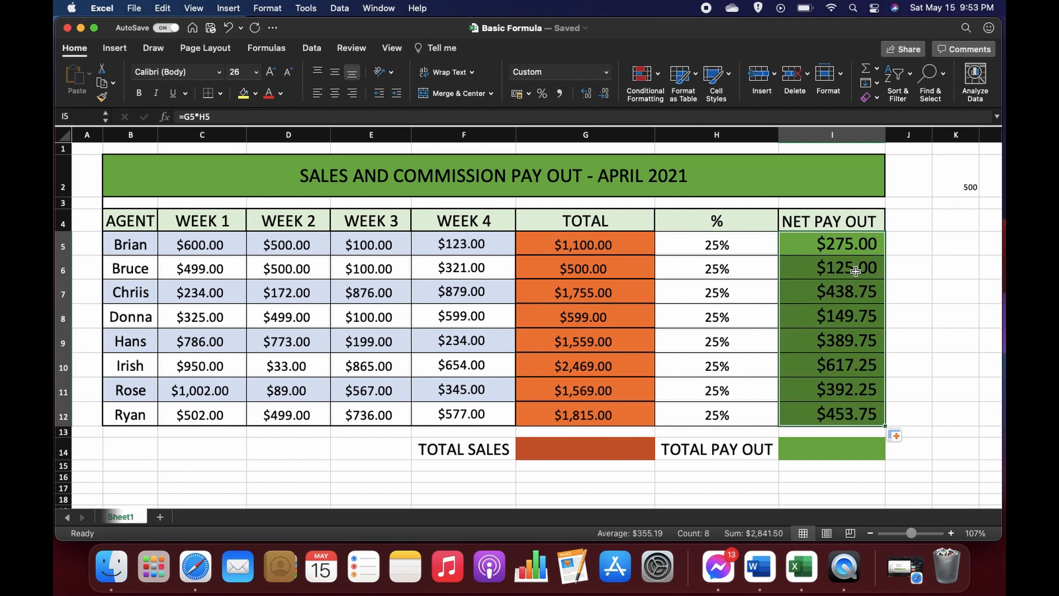
# Use AutoSum to add up the total sales in G14 and the total pay out in I14
pyautogui.click(586, 450)
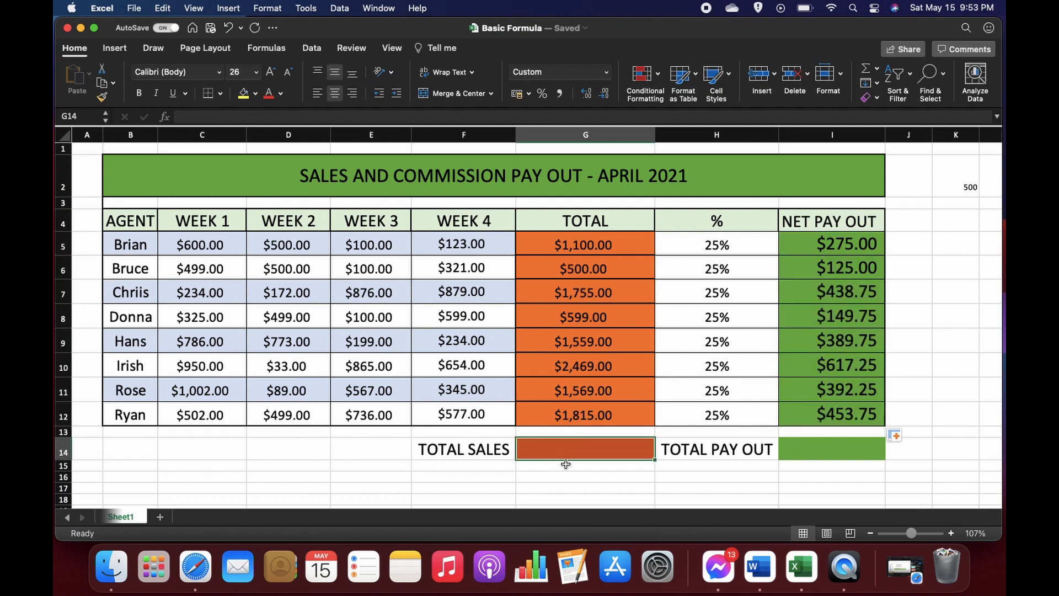
pyautogui.click(867, 74)
pyautogui.press('Return')
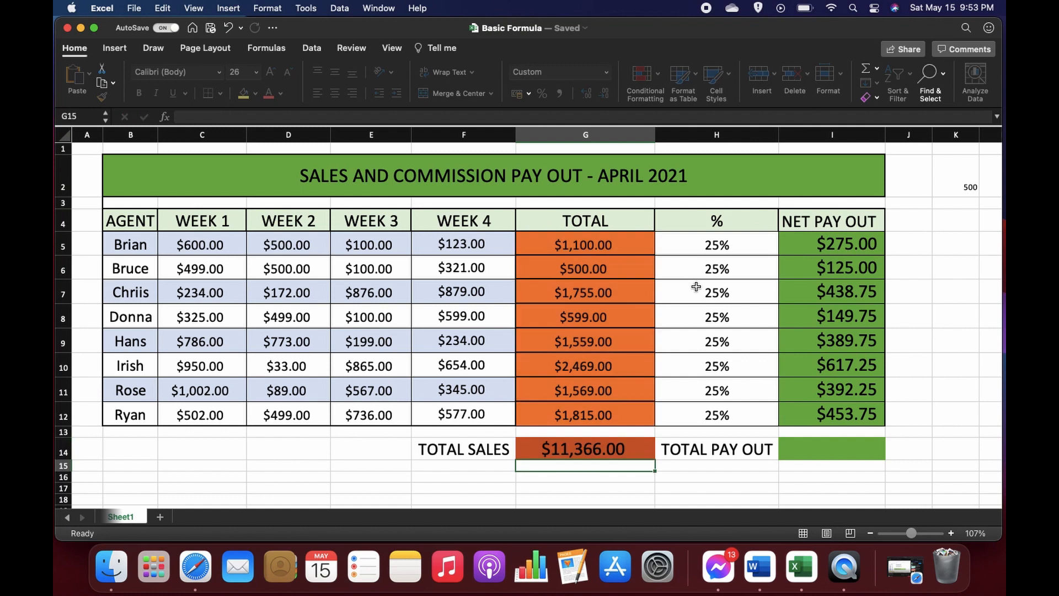
pyautogui.click(805, 449)
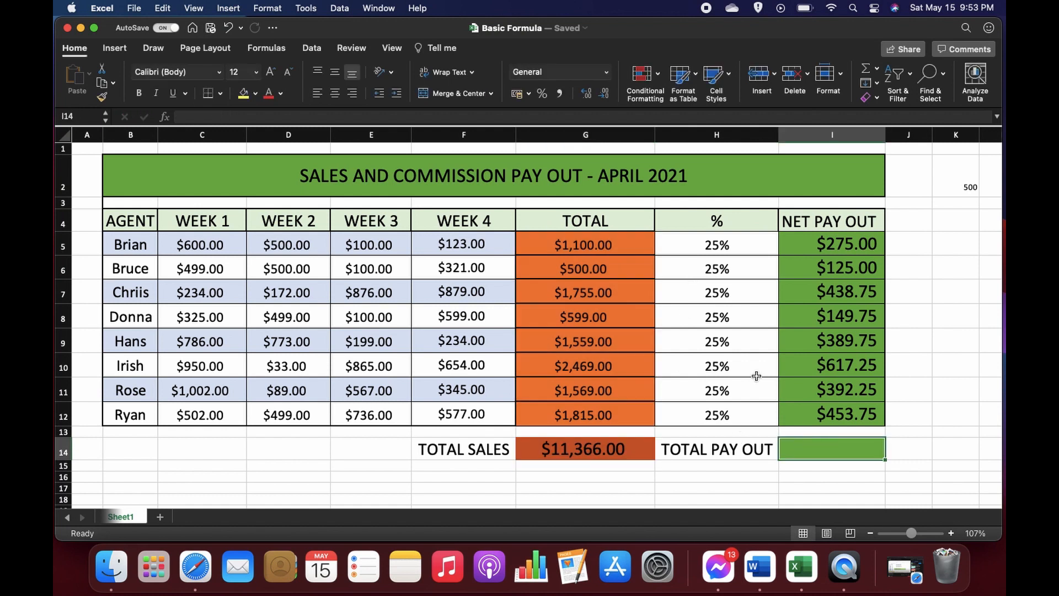
pyautogui.click(867, 74)
pyautogui.press('Return')
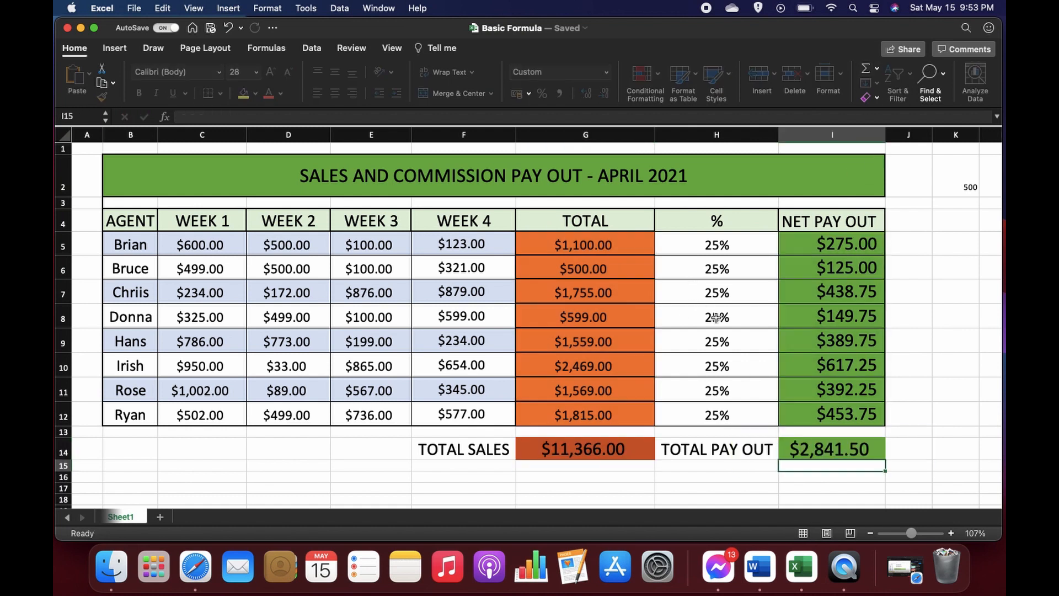
# Review the SUMIF formula in G5 against the sales threshold in K2
pyautogui.click(701, 397)
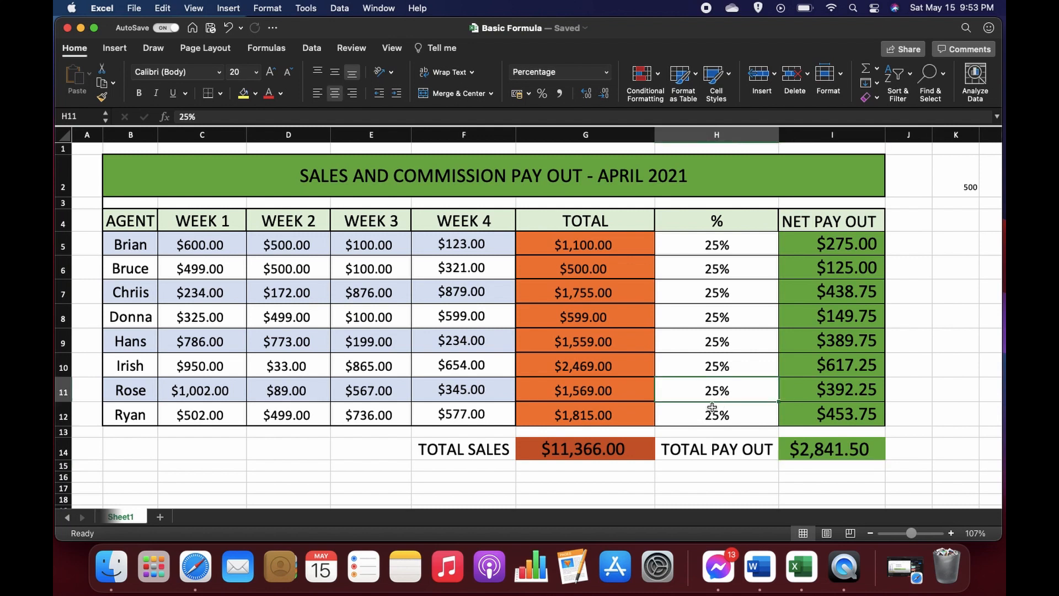
pyautogui.click(605, 247)
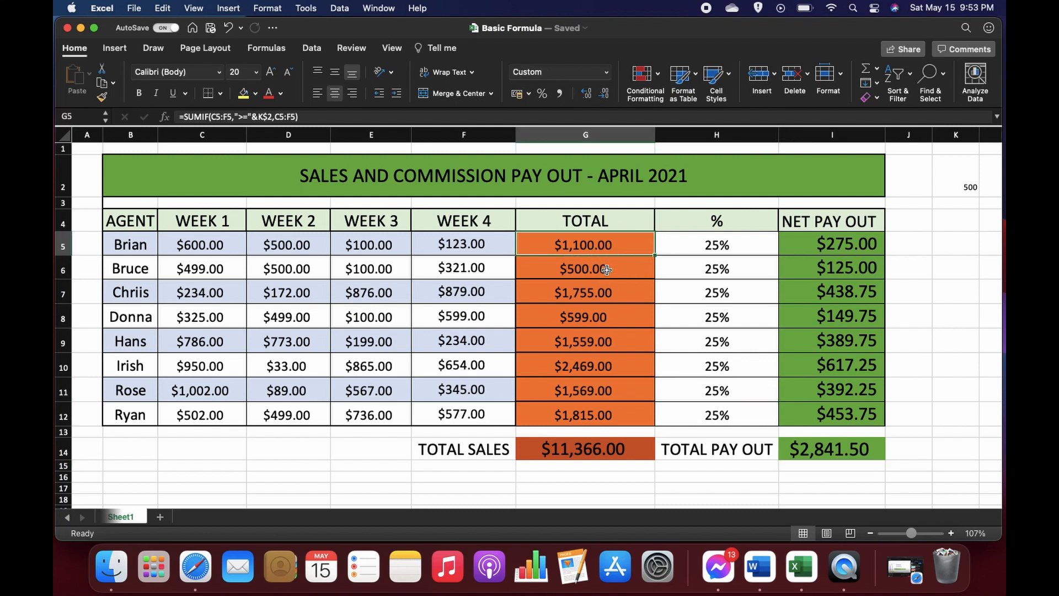
pyautogui.click(969, 185)
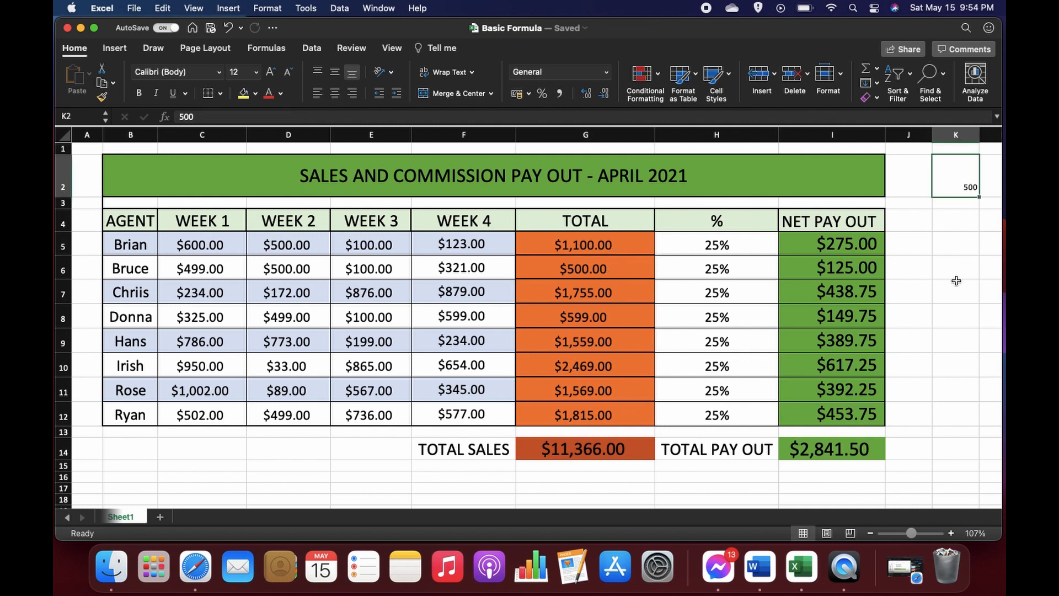
pyautogui.click(611, 243)
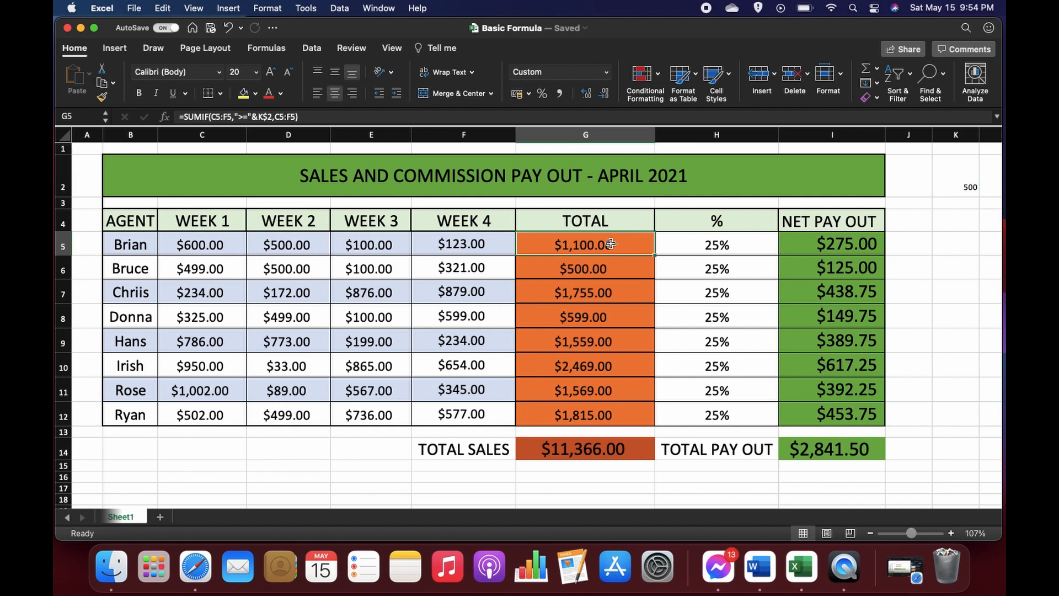
pyautogui.click(962, 176)
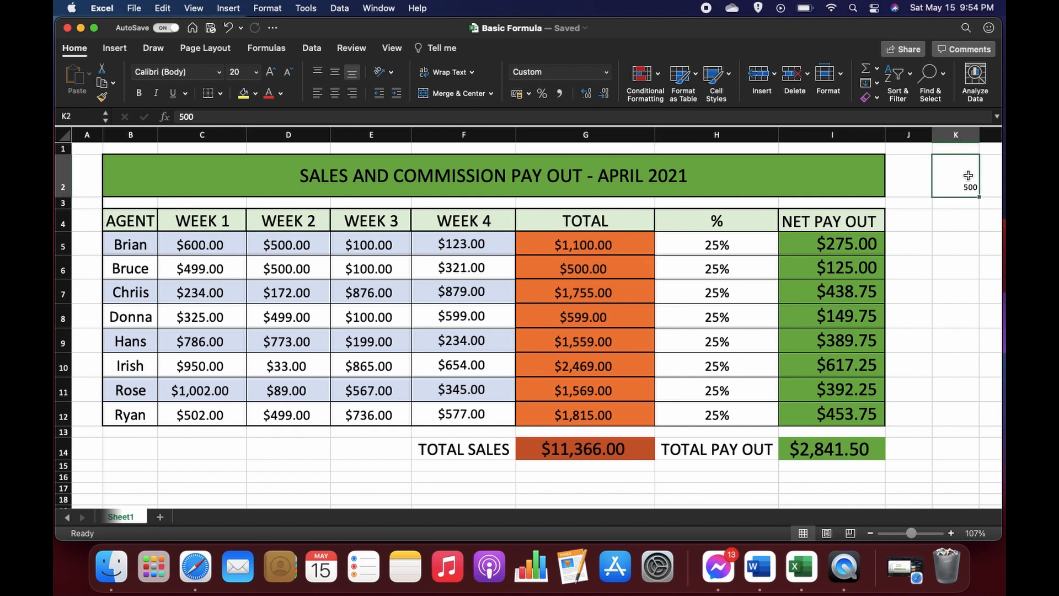
pyautogui.click(630, 248)
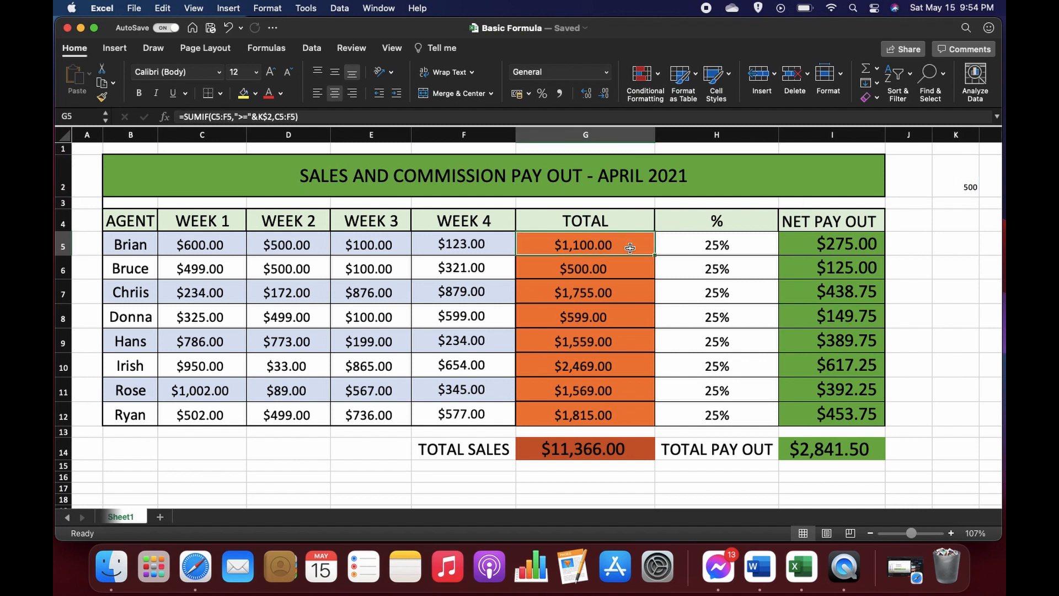
# Replace the K$2 reference in G5's criterion with a fixed threshold of 500, making the formula =SUMIF(C5:F5,">=500",C5:F5)
pyautogui.doubleClick(592, 246)
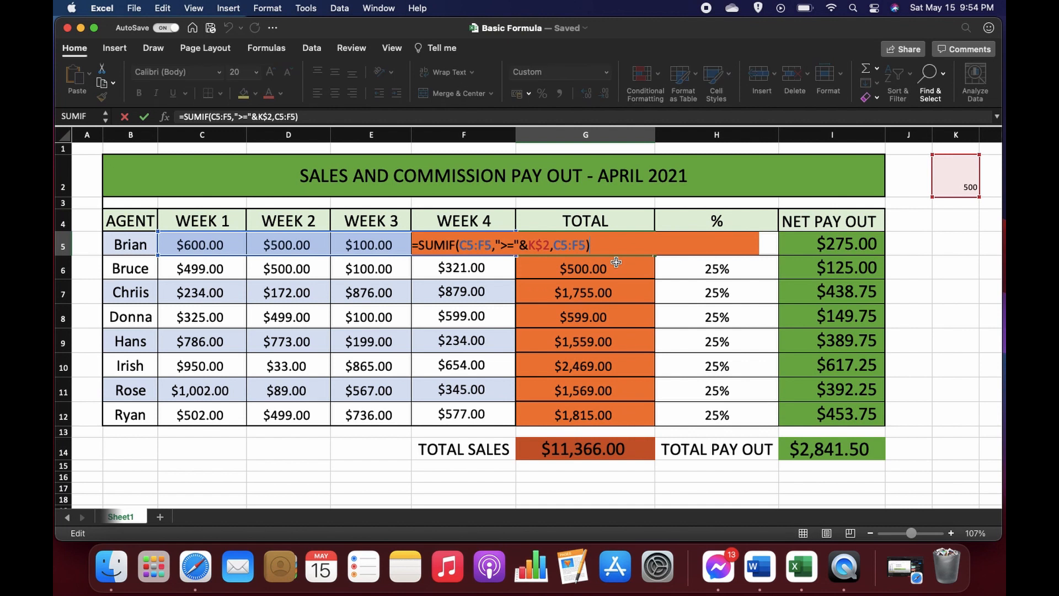
pyautogui.click(550, 245)
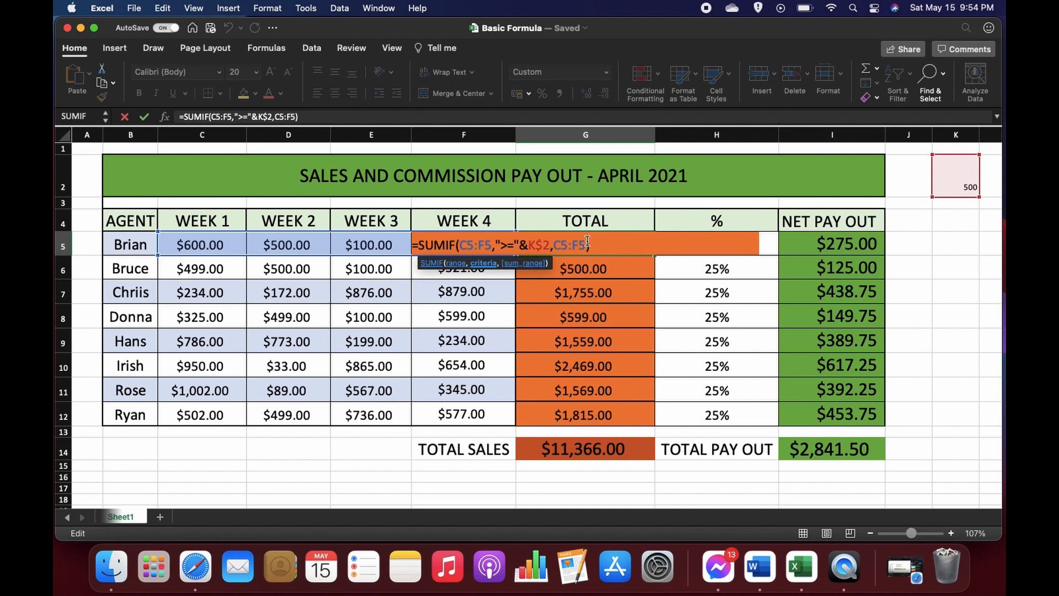
pyautogui.press('BackSpace')
pyautogui.press('BackSpace')
pyautogui.press('BackSpace')
pyautogui.press('BackSpace')
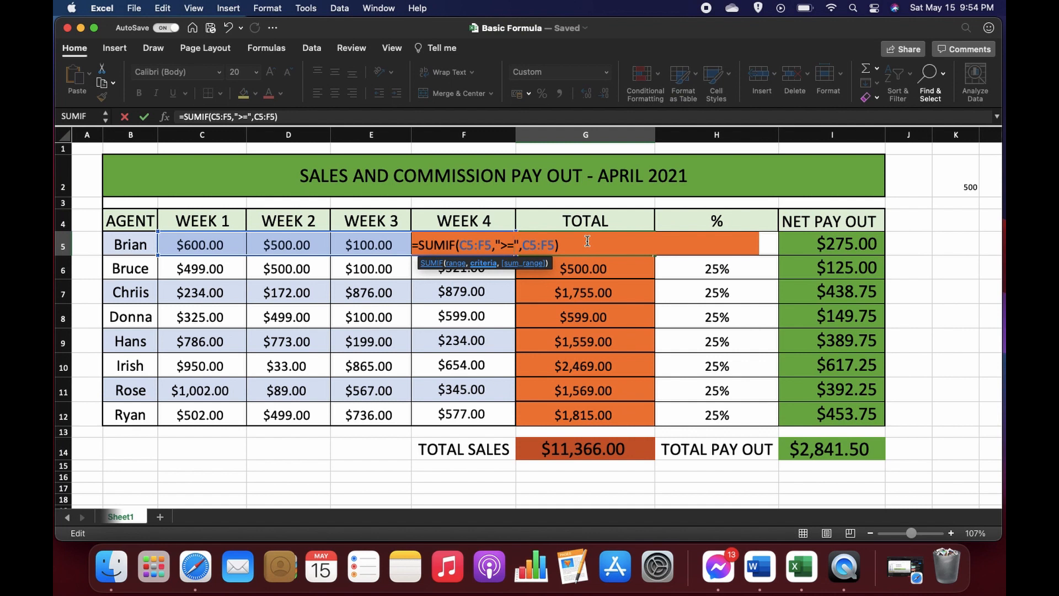
pyautogui.write('500')
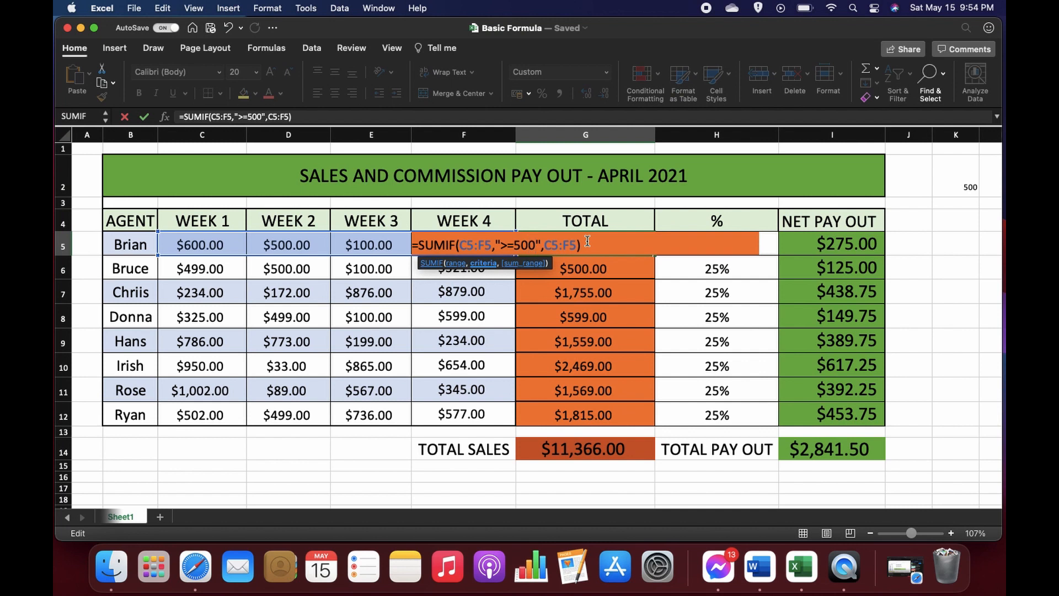
pyautogui.press('Return')
# Fill the revised SUMIF formula from G5 down the TOTAL column through G12
pyautogui.click(588, 242)
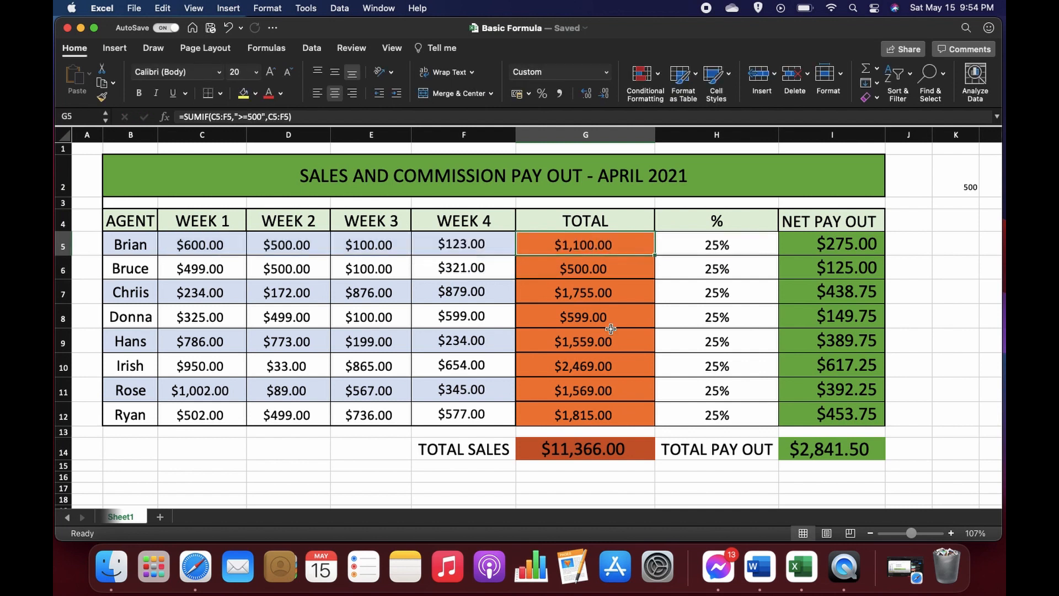
pyautogui.doubleClick(656, 255)
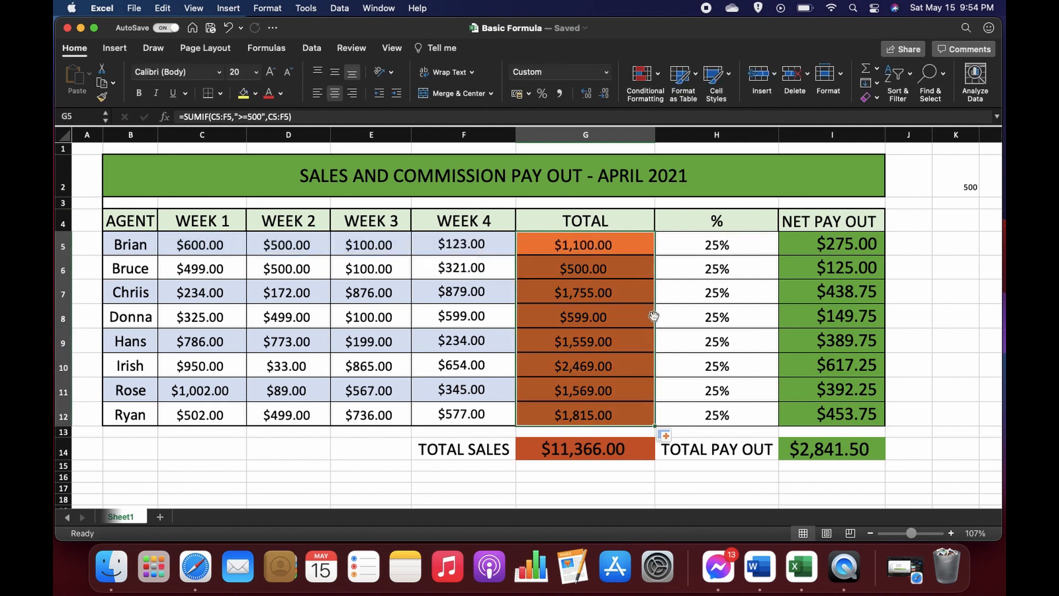
pyautogui.click(653, 319)
pyautogui.click(678, 253)
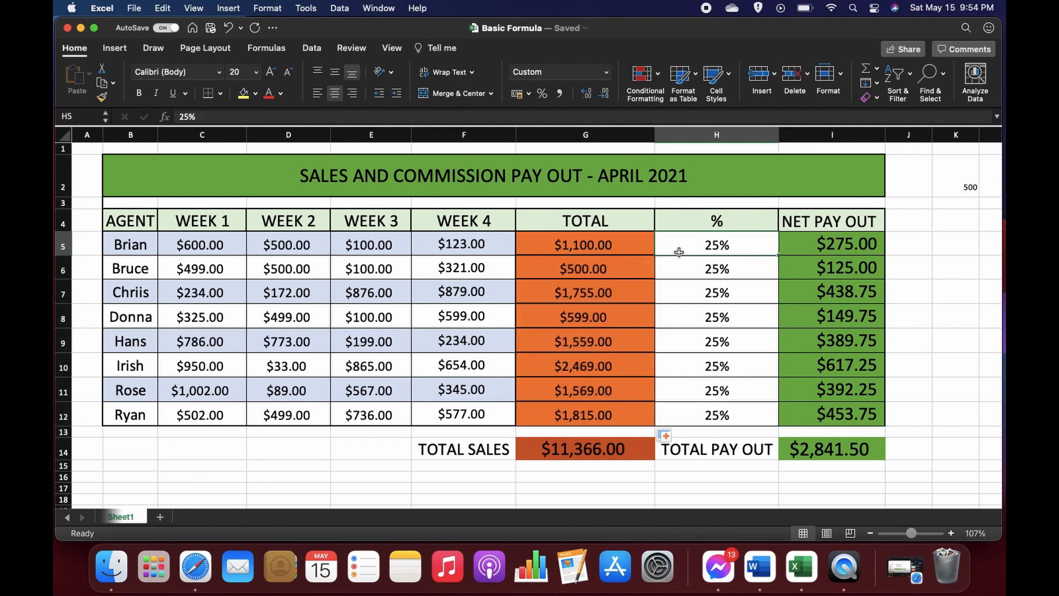